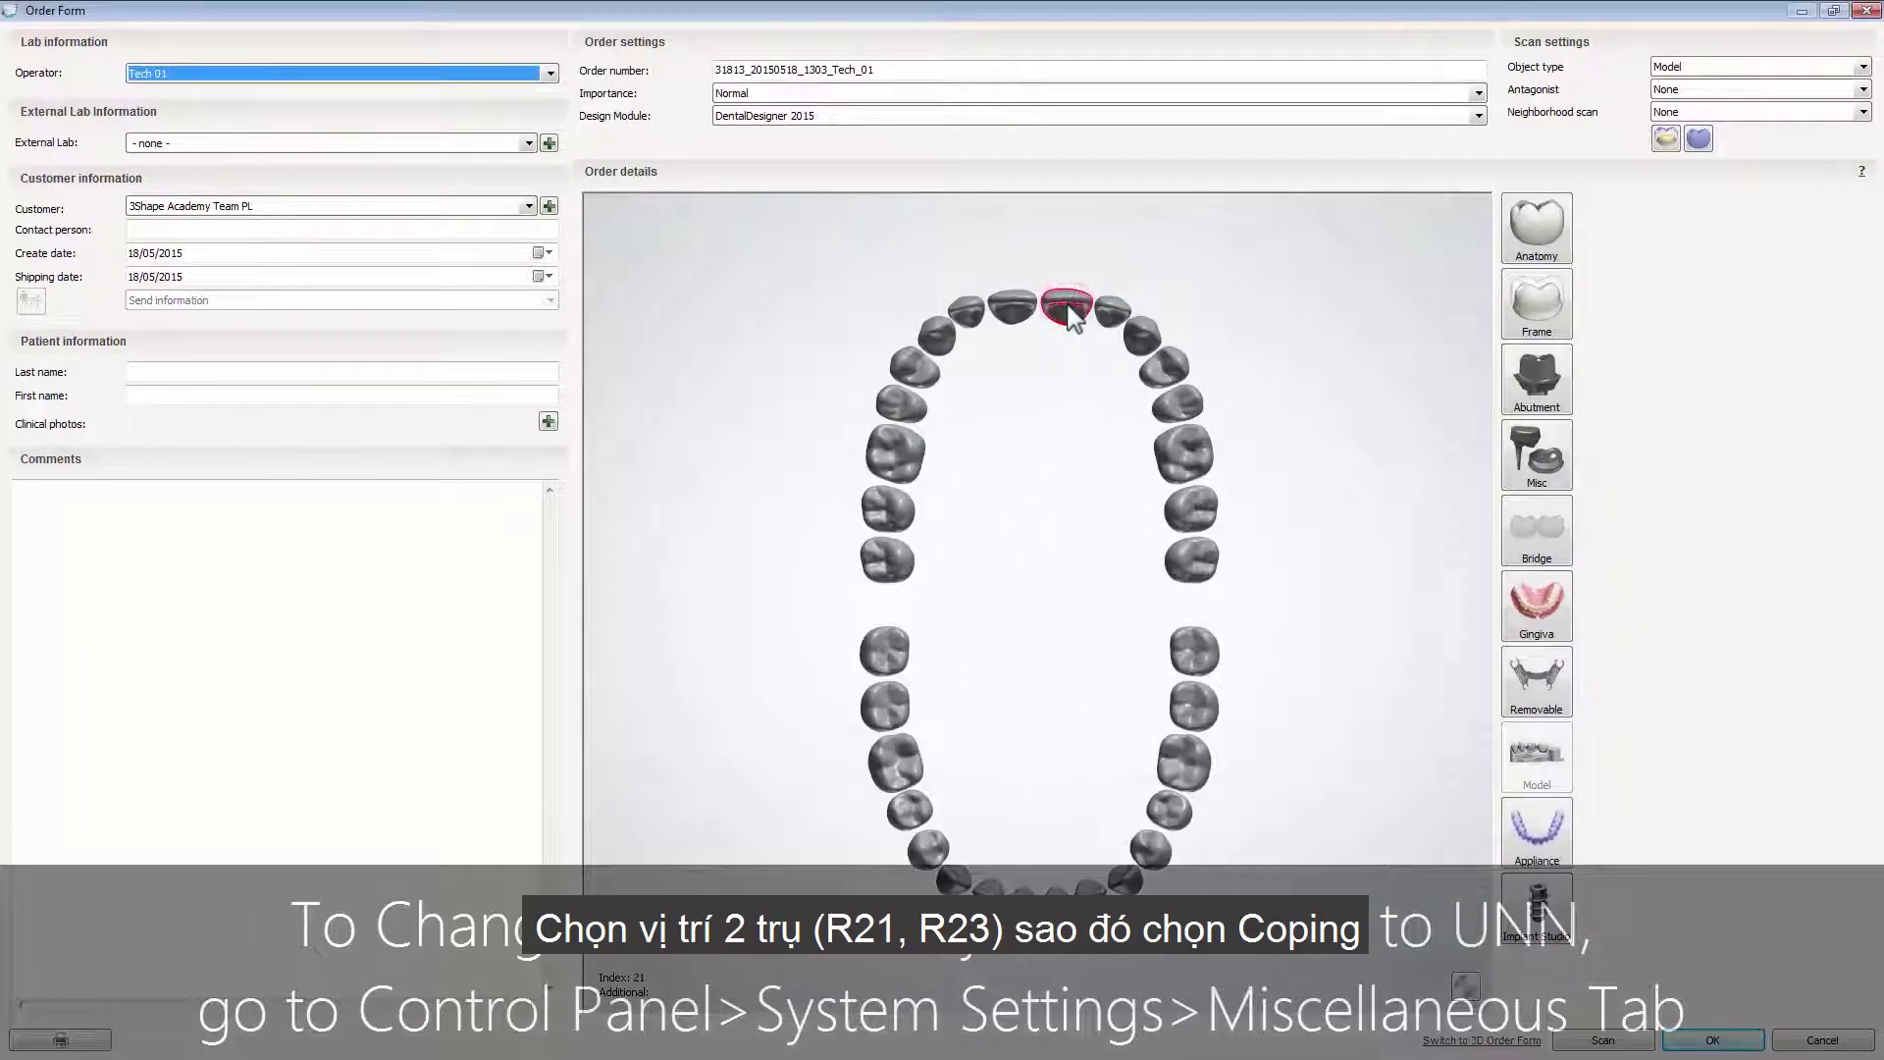
- Make teeth 21 and 23 Zirkon Coping zirconia frames
left_click(1141, 328)
left_click(1537, 310)
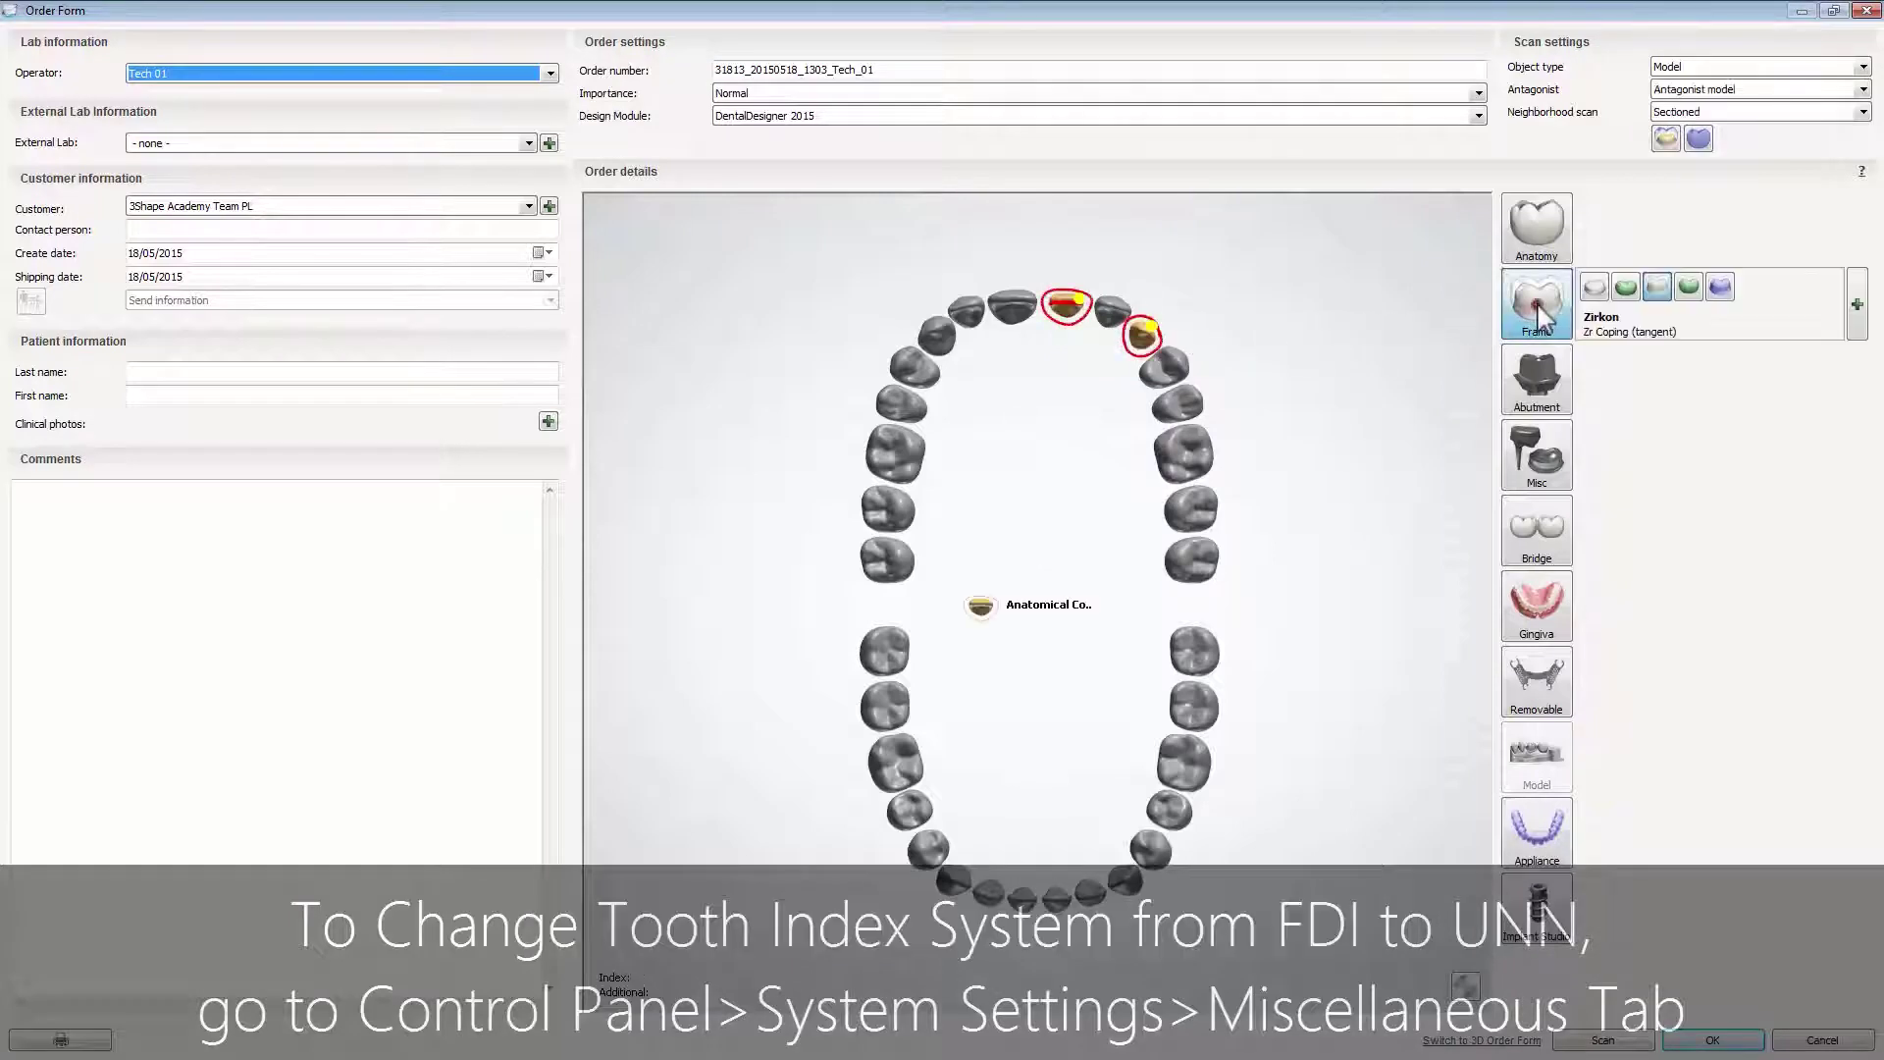
left_click(1595, 288)
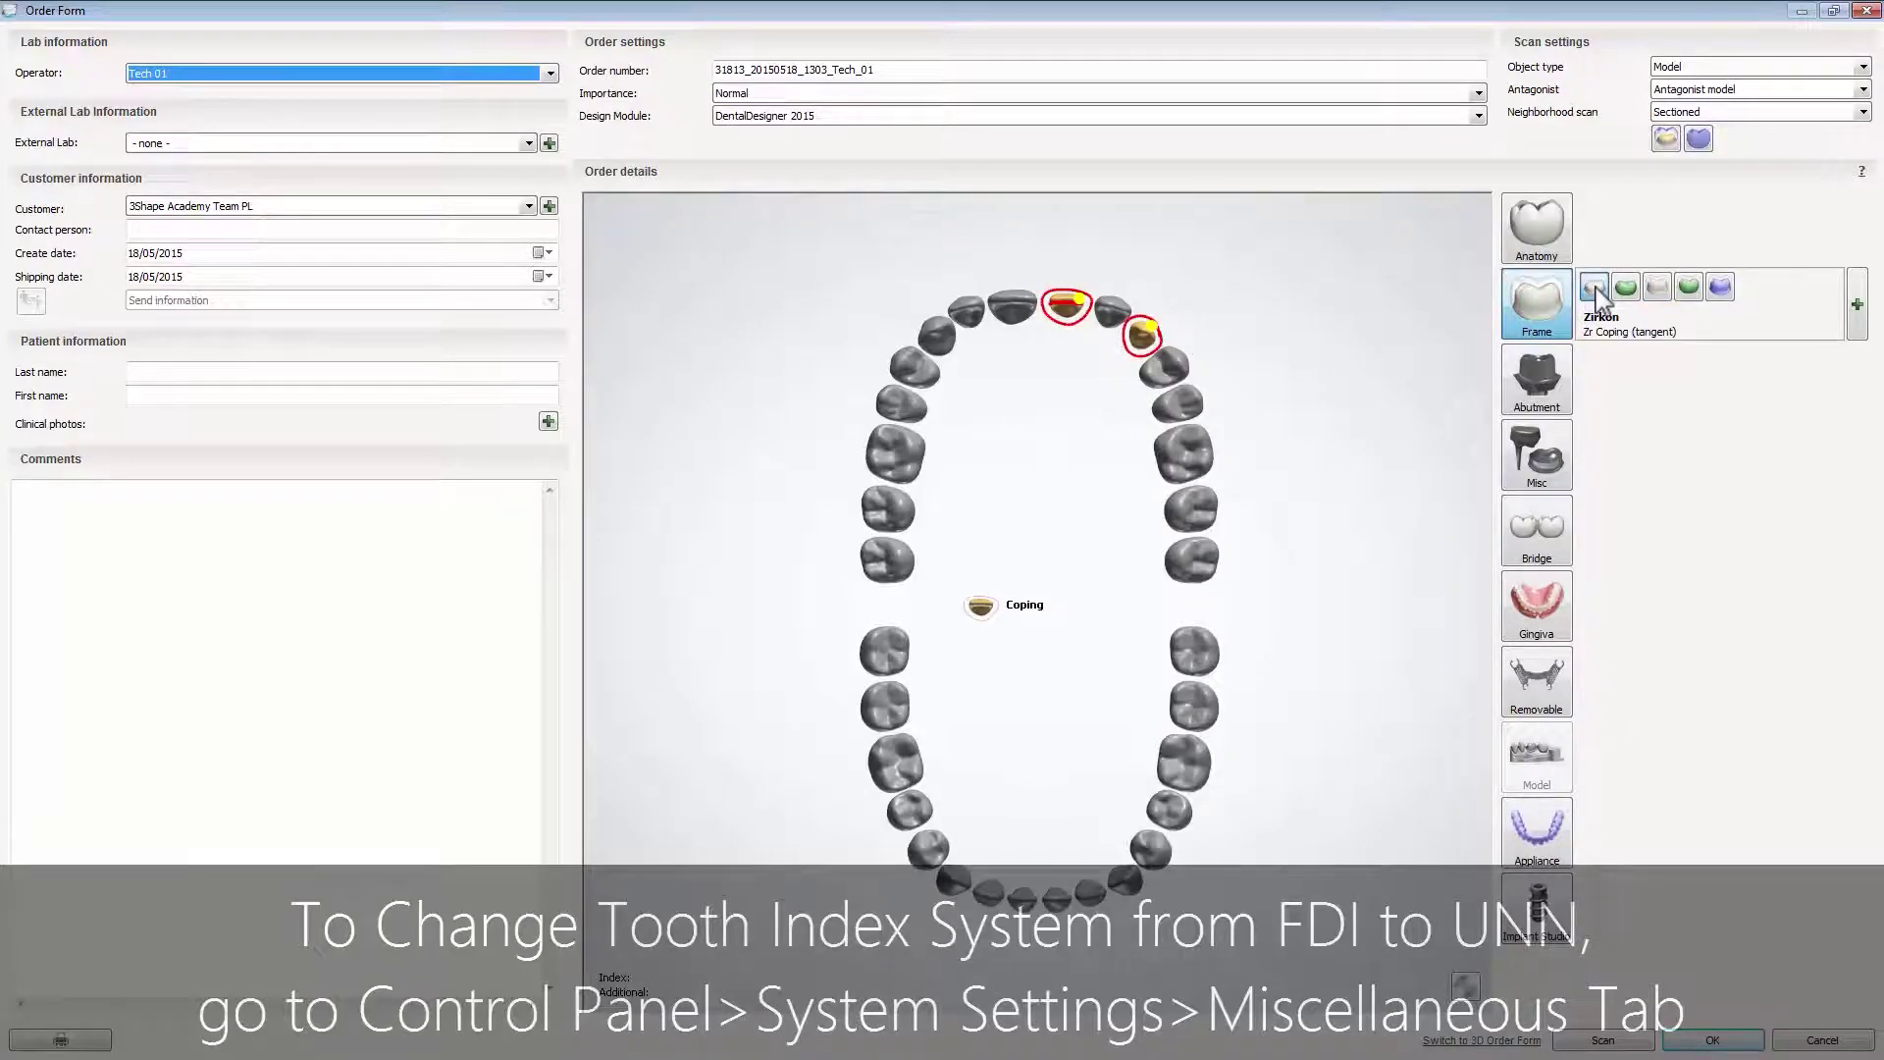
- Make tooth 22 a Zirkon Pontic zirconia library pontic
left_click(1114, 314)
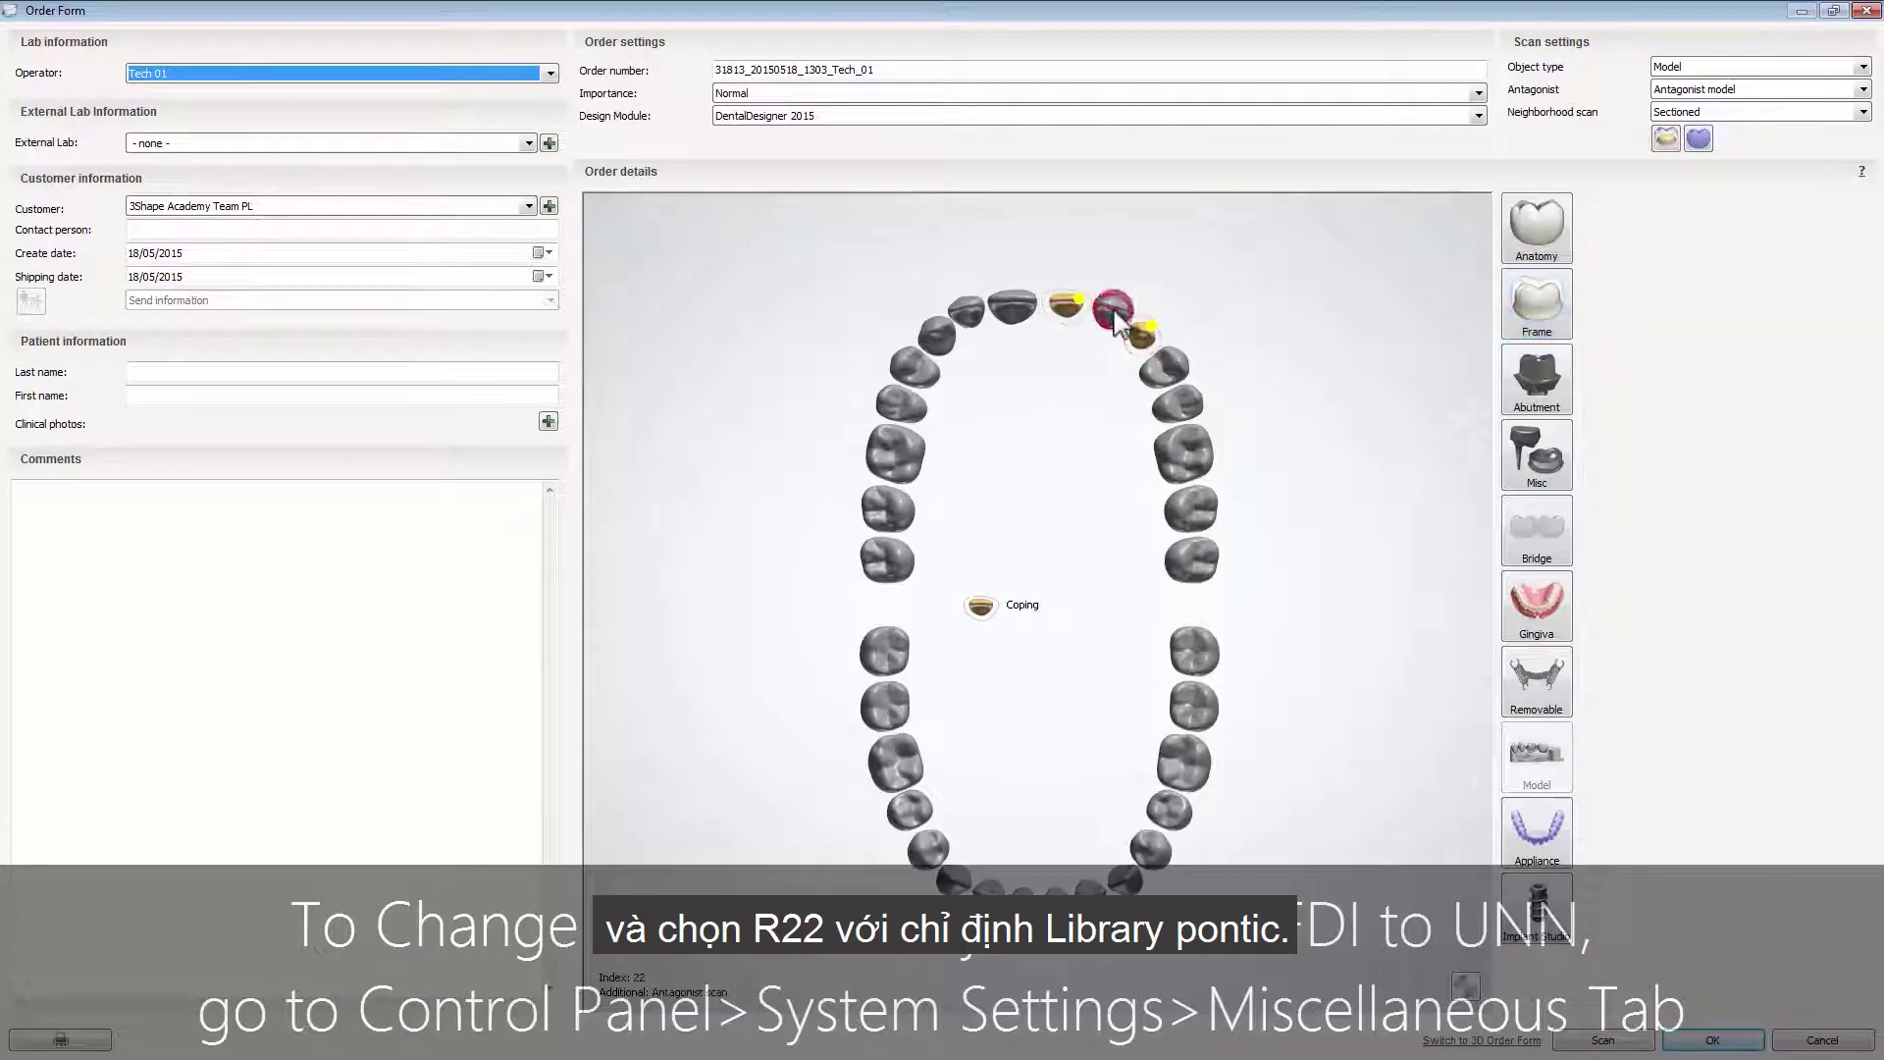
left_click(1537, 310)
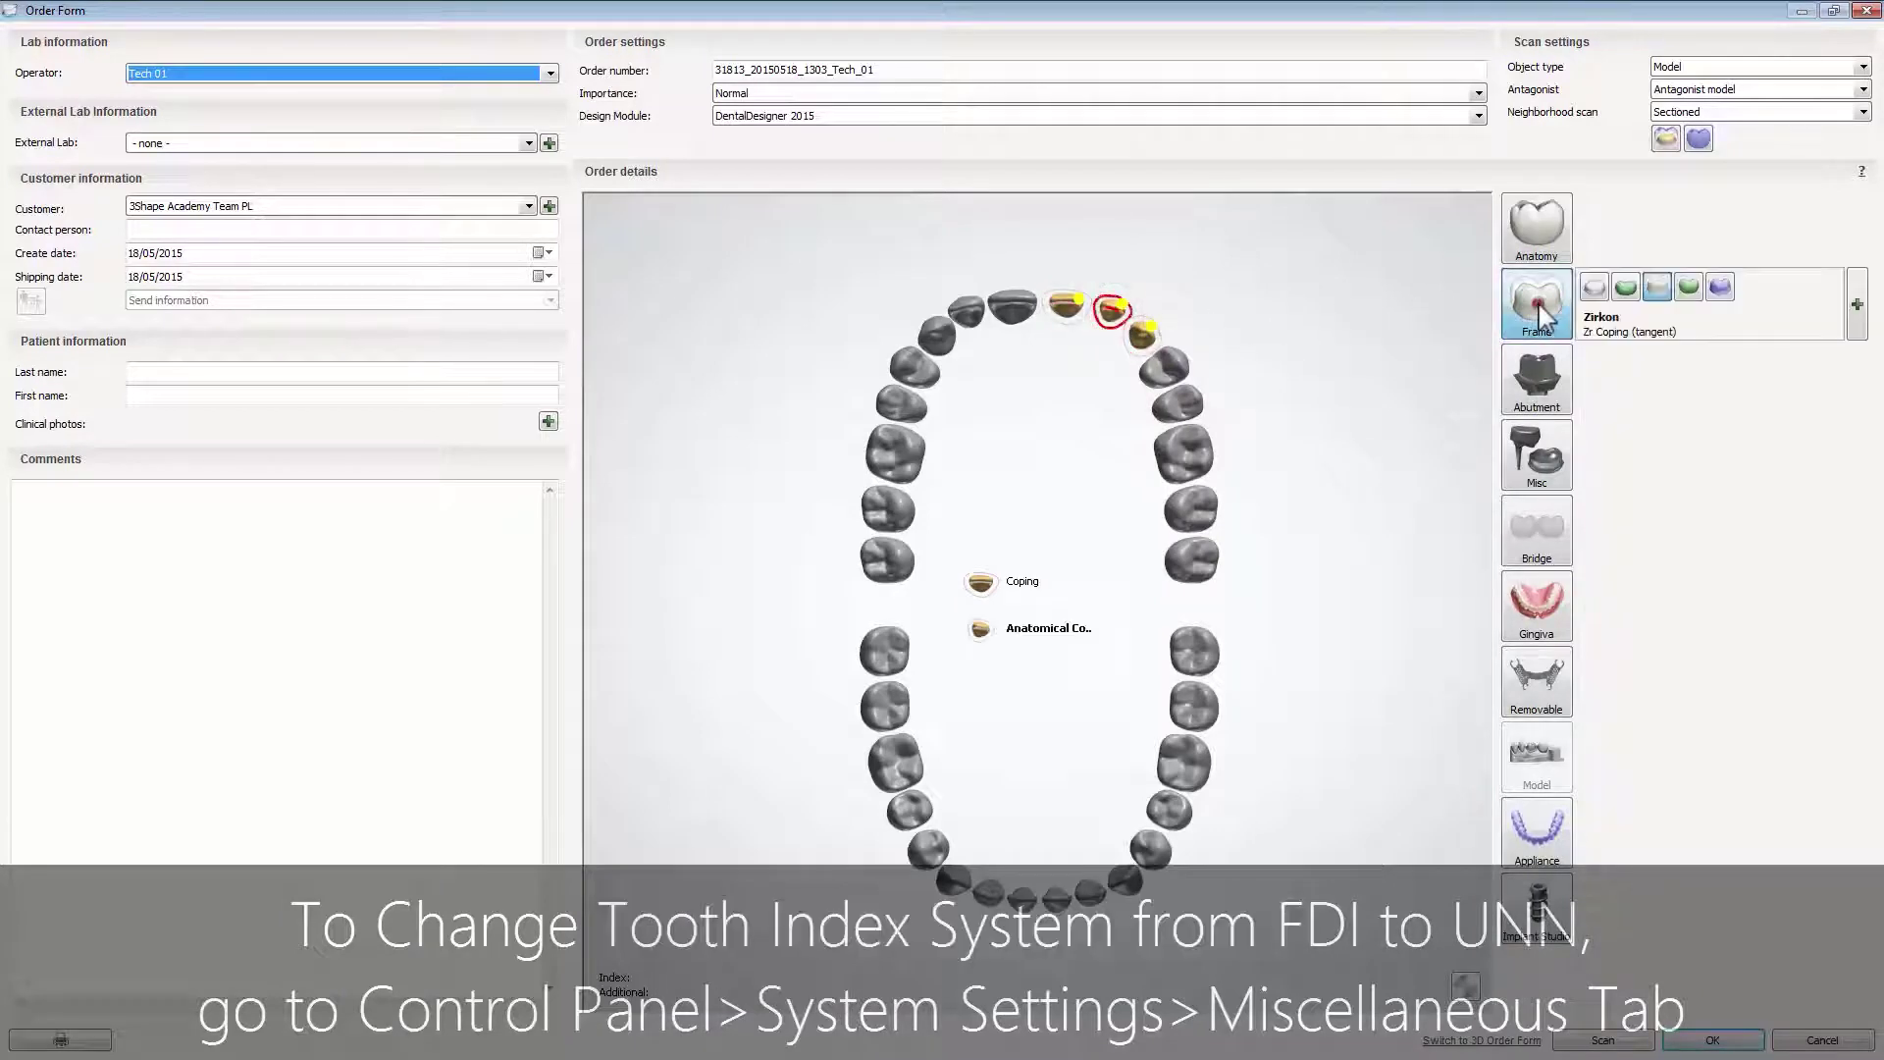
left_click(1628, 292)
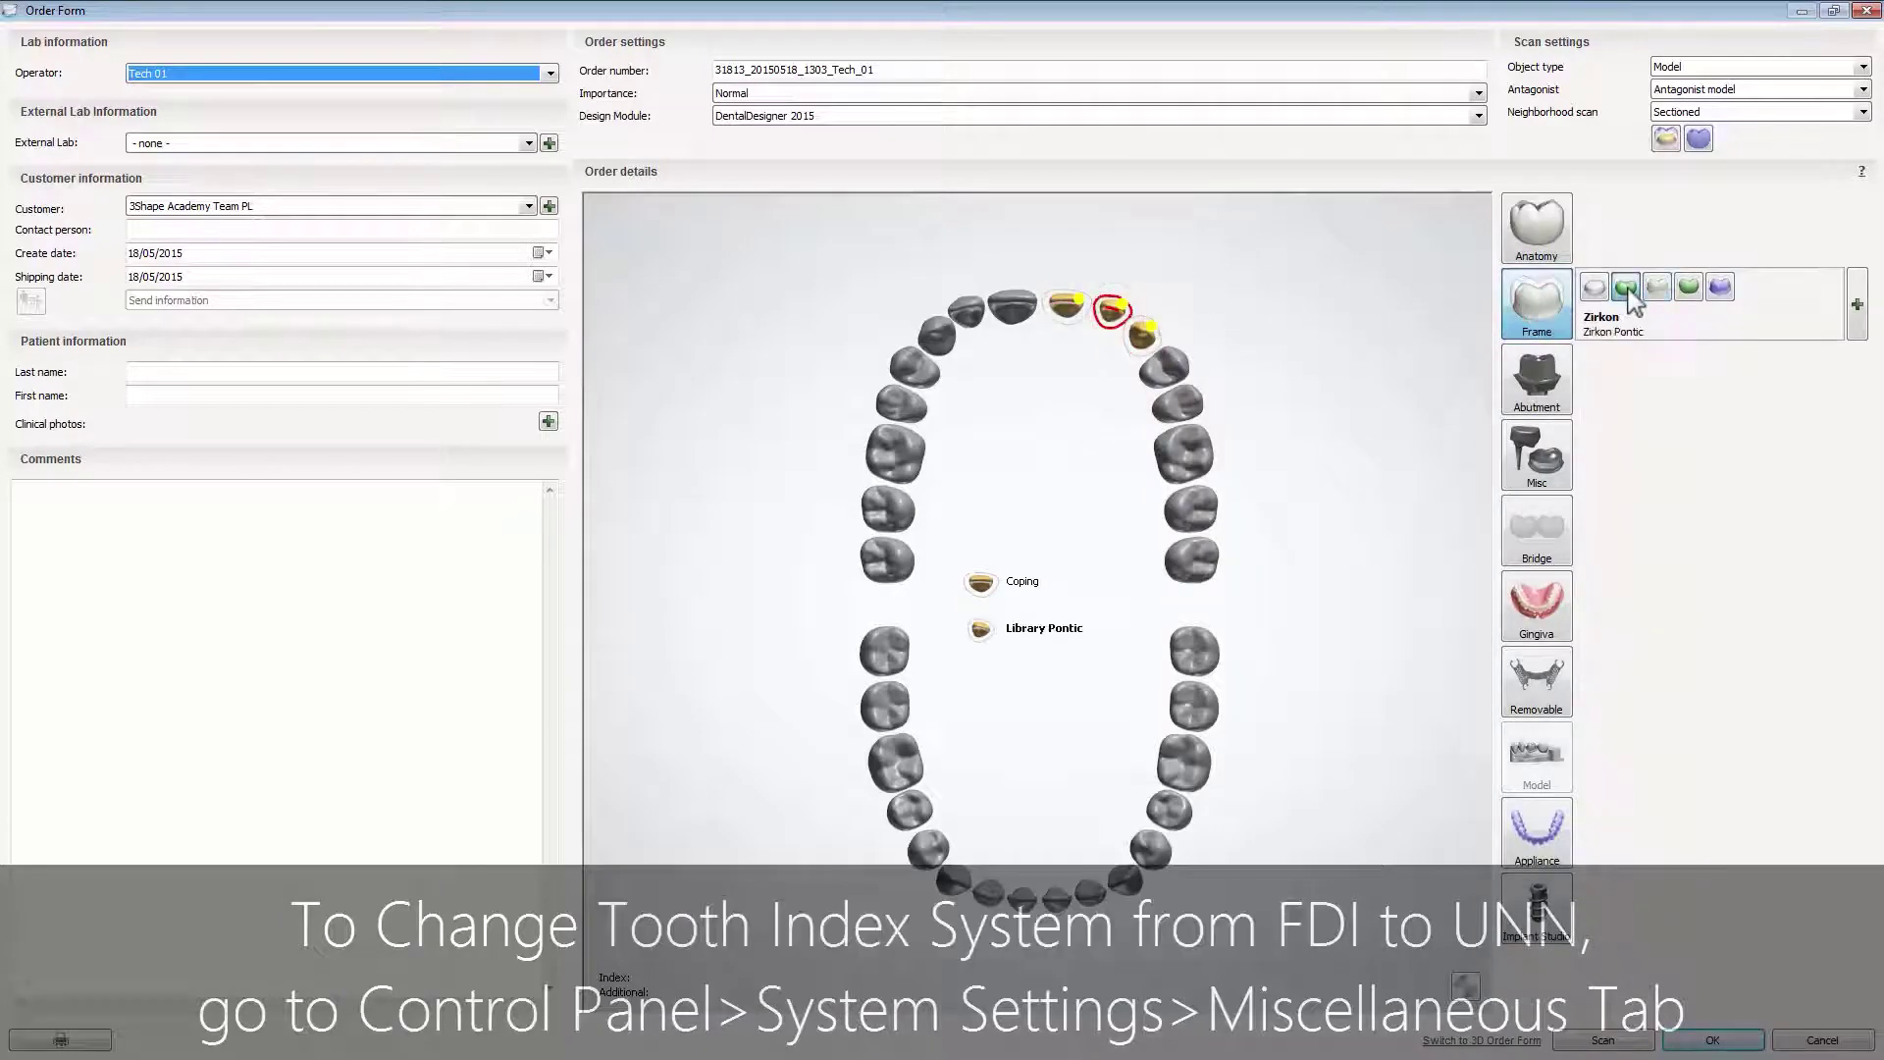
- Join teeth 21, 22 and 23 into a single bridge
left_click(1068, 308)
left_click(1113, 313, "ctrl")
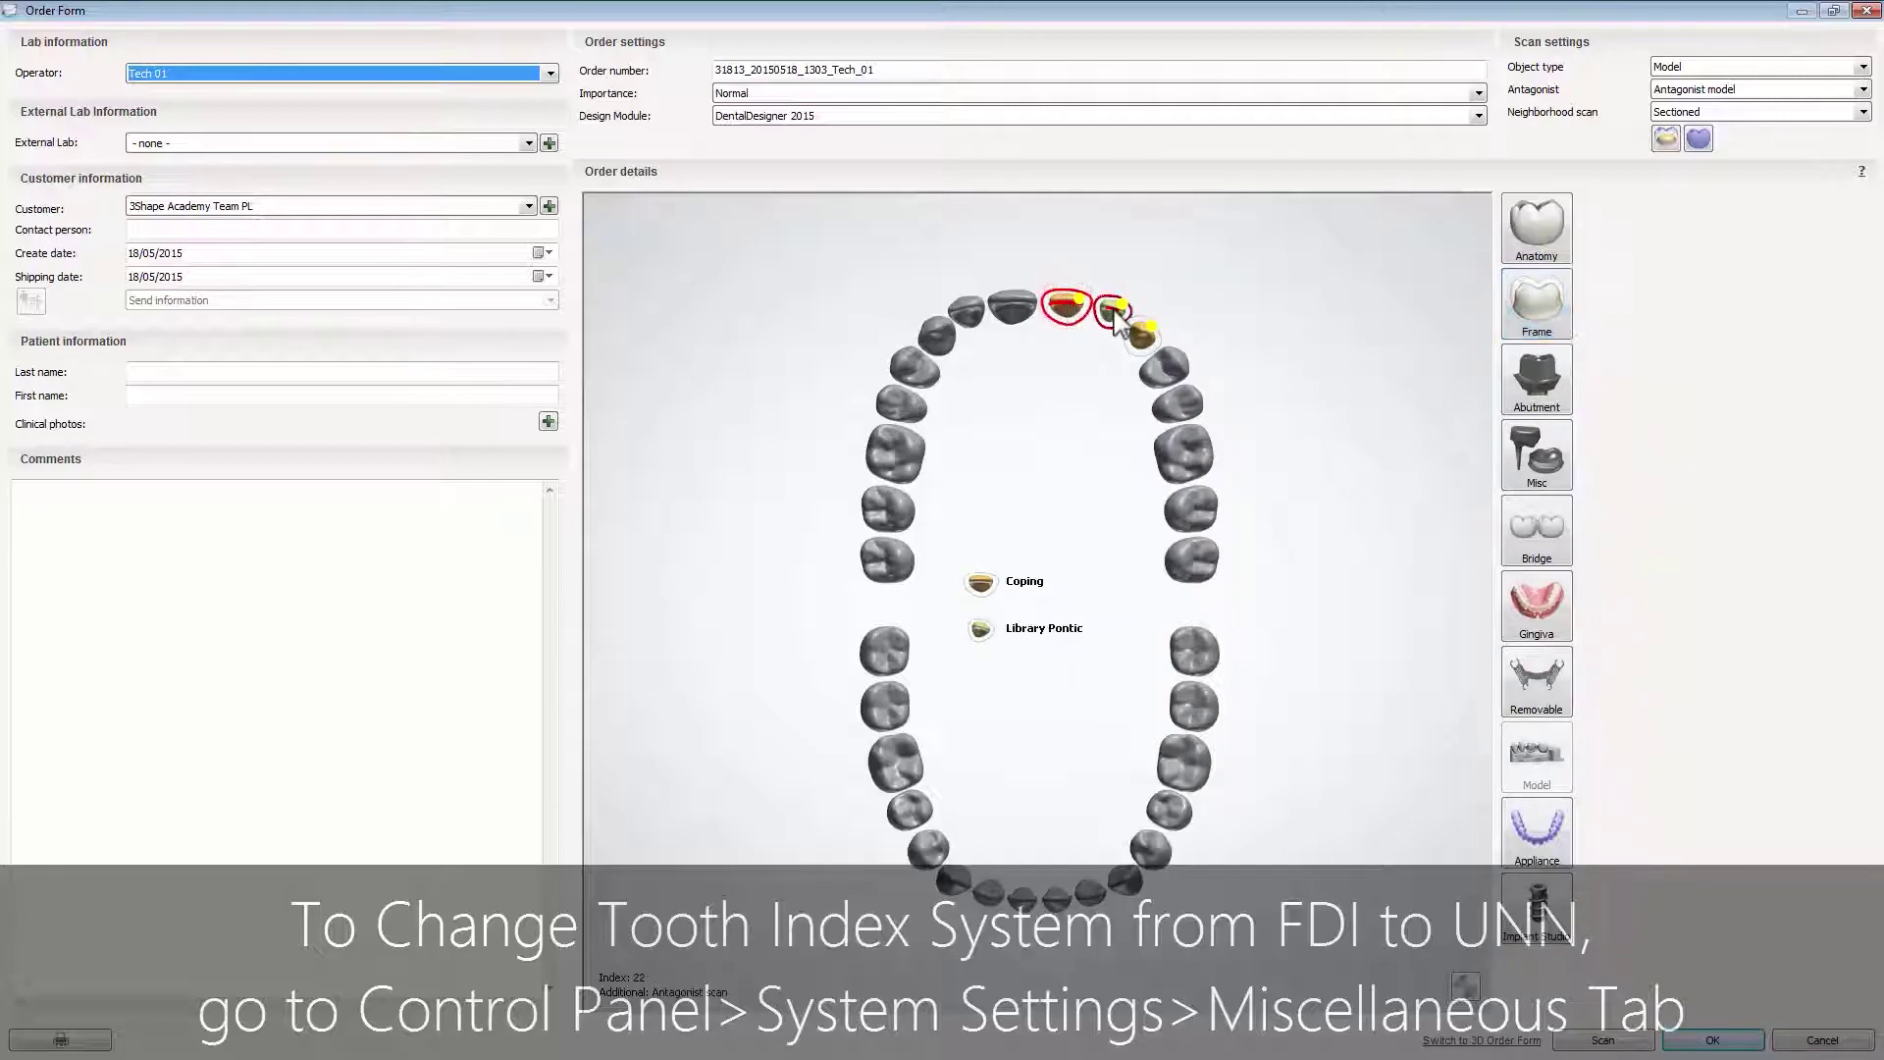
left_click(1146, 342, "ctrl")
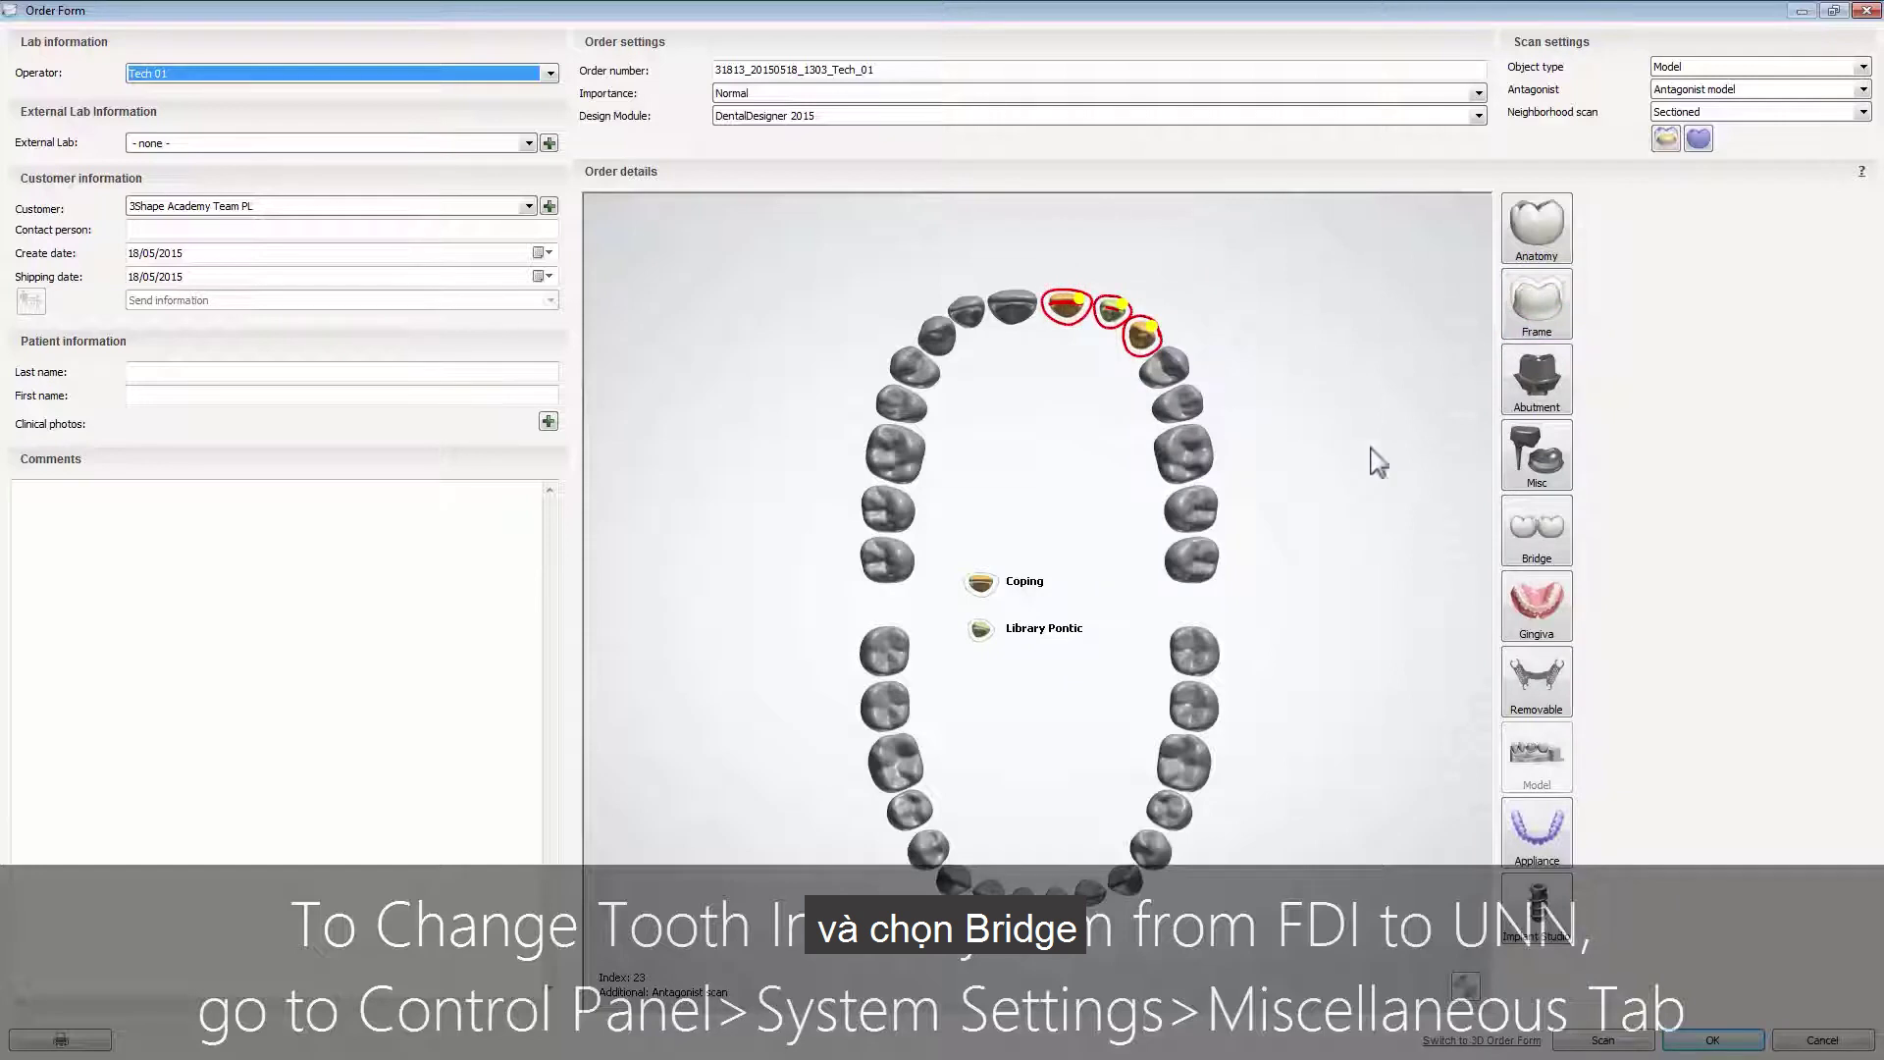
left_click(1538, 540)
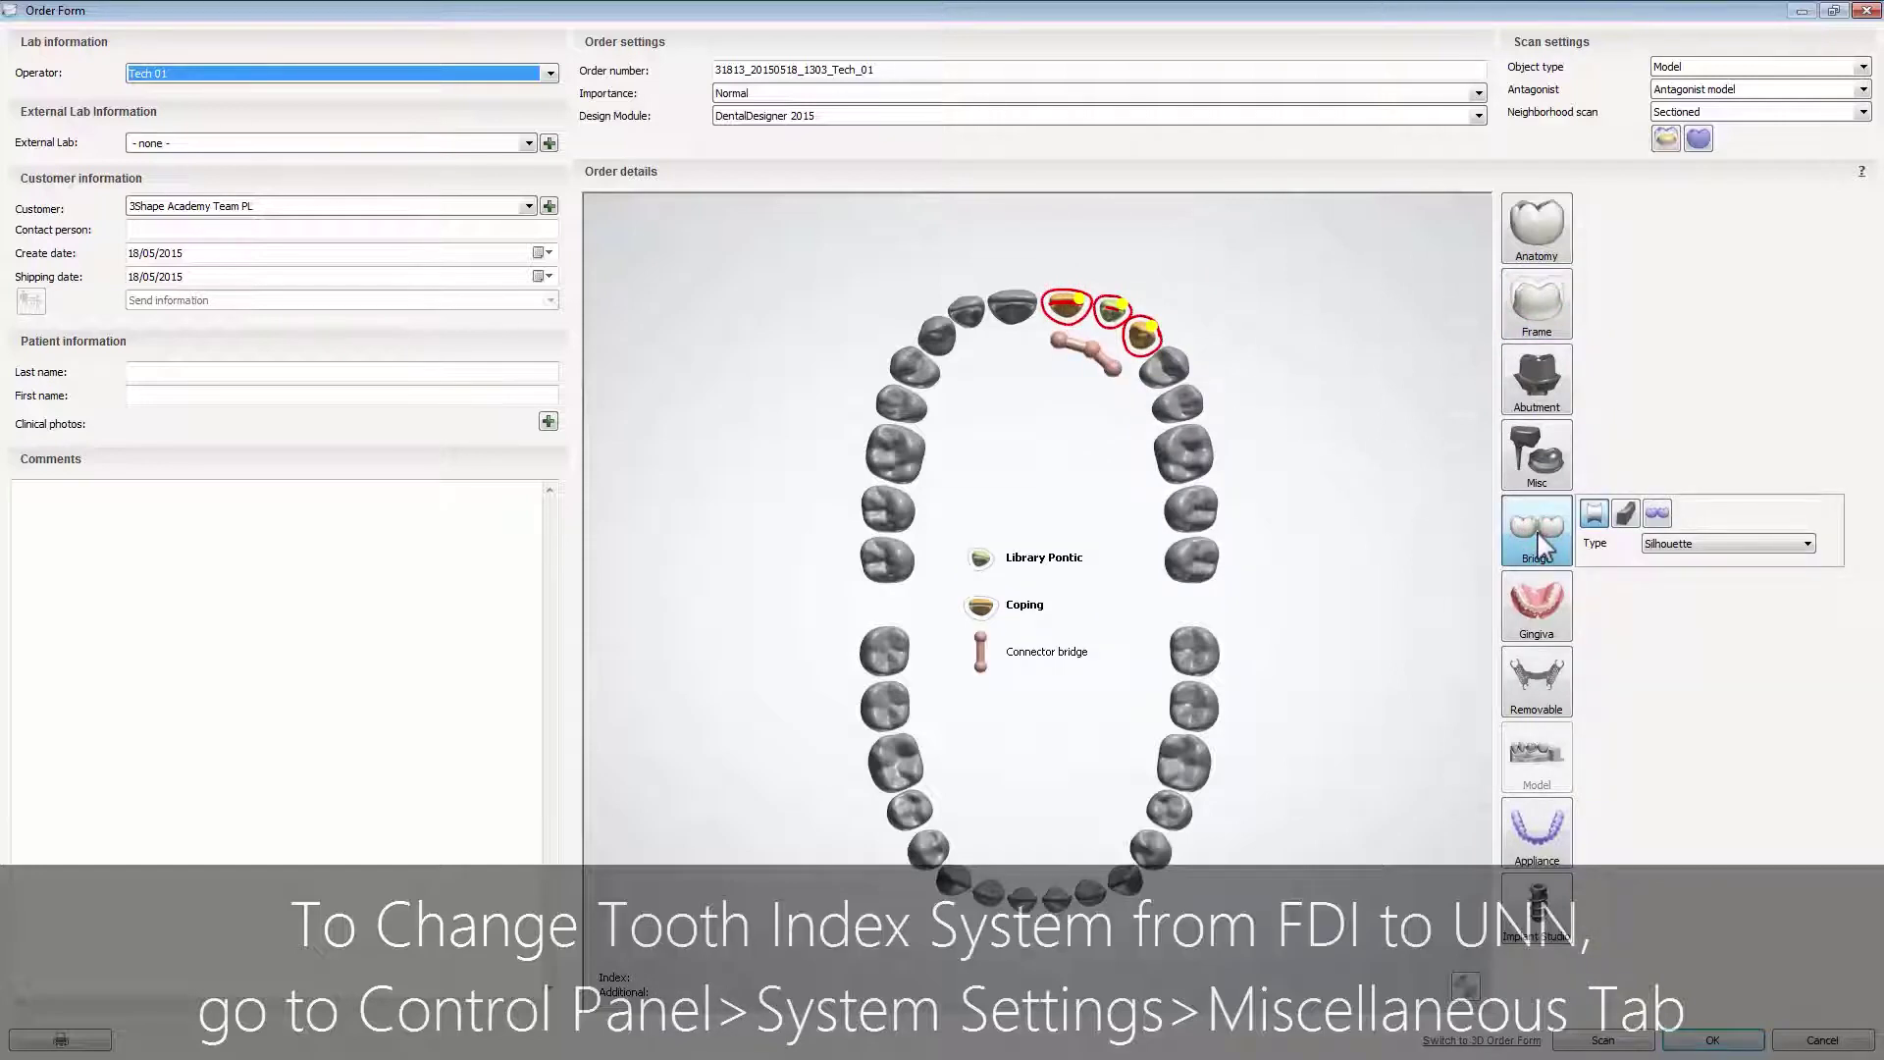
- Keep Silhouette as the bridge connector type
left_click(1808, 545)
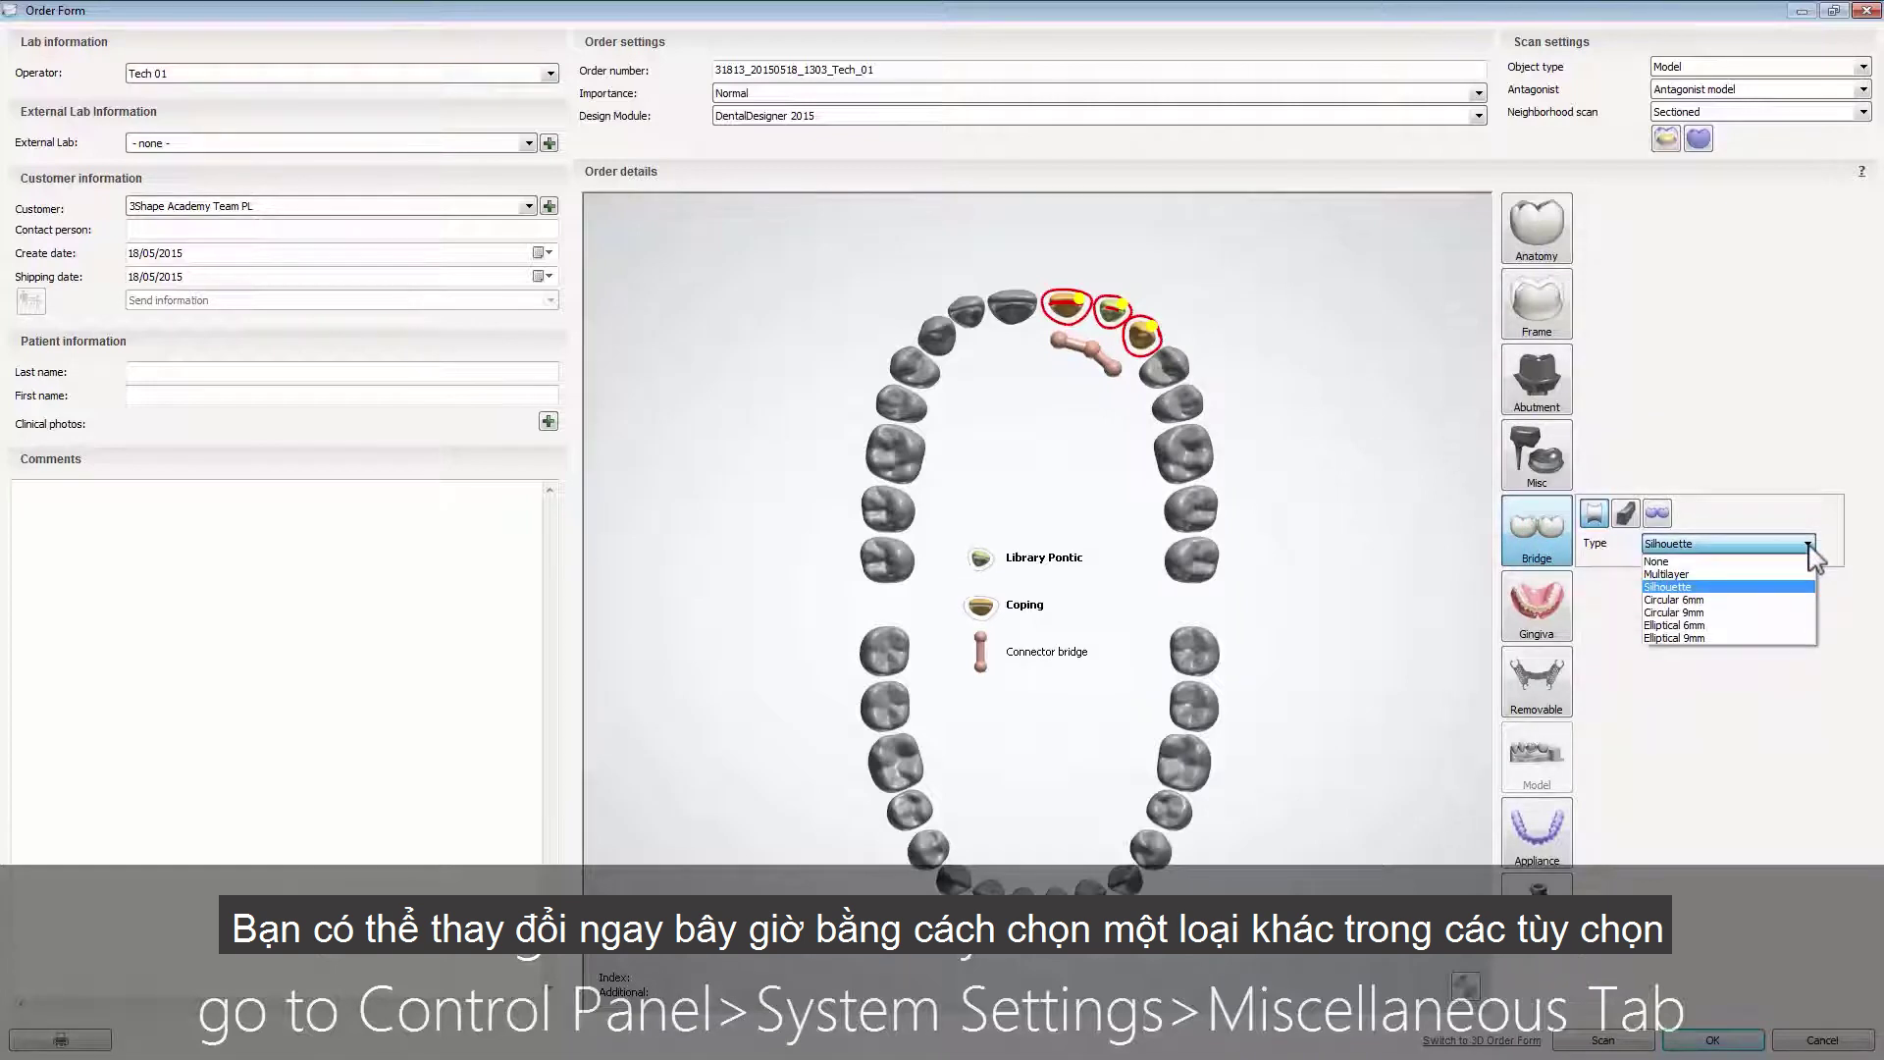
left_click(1811, 548)
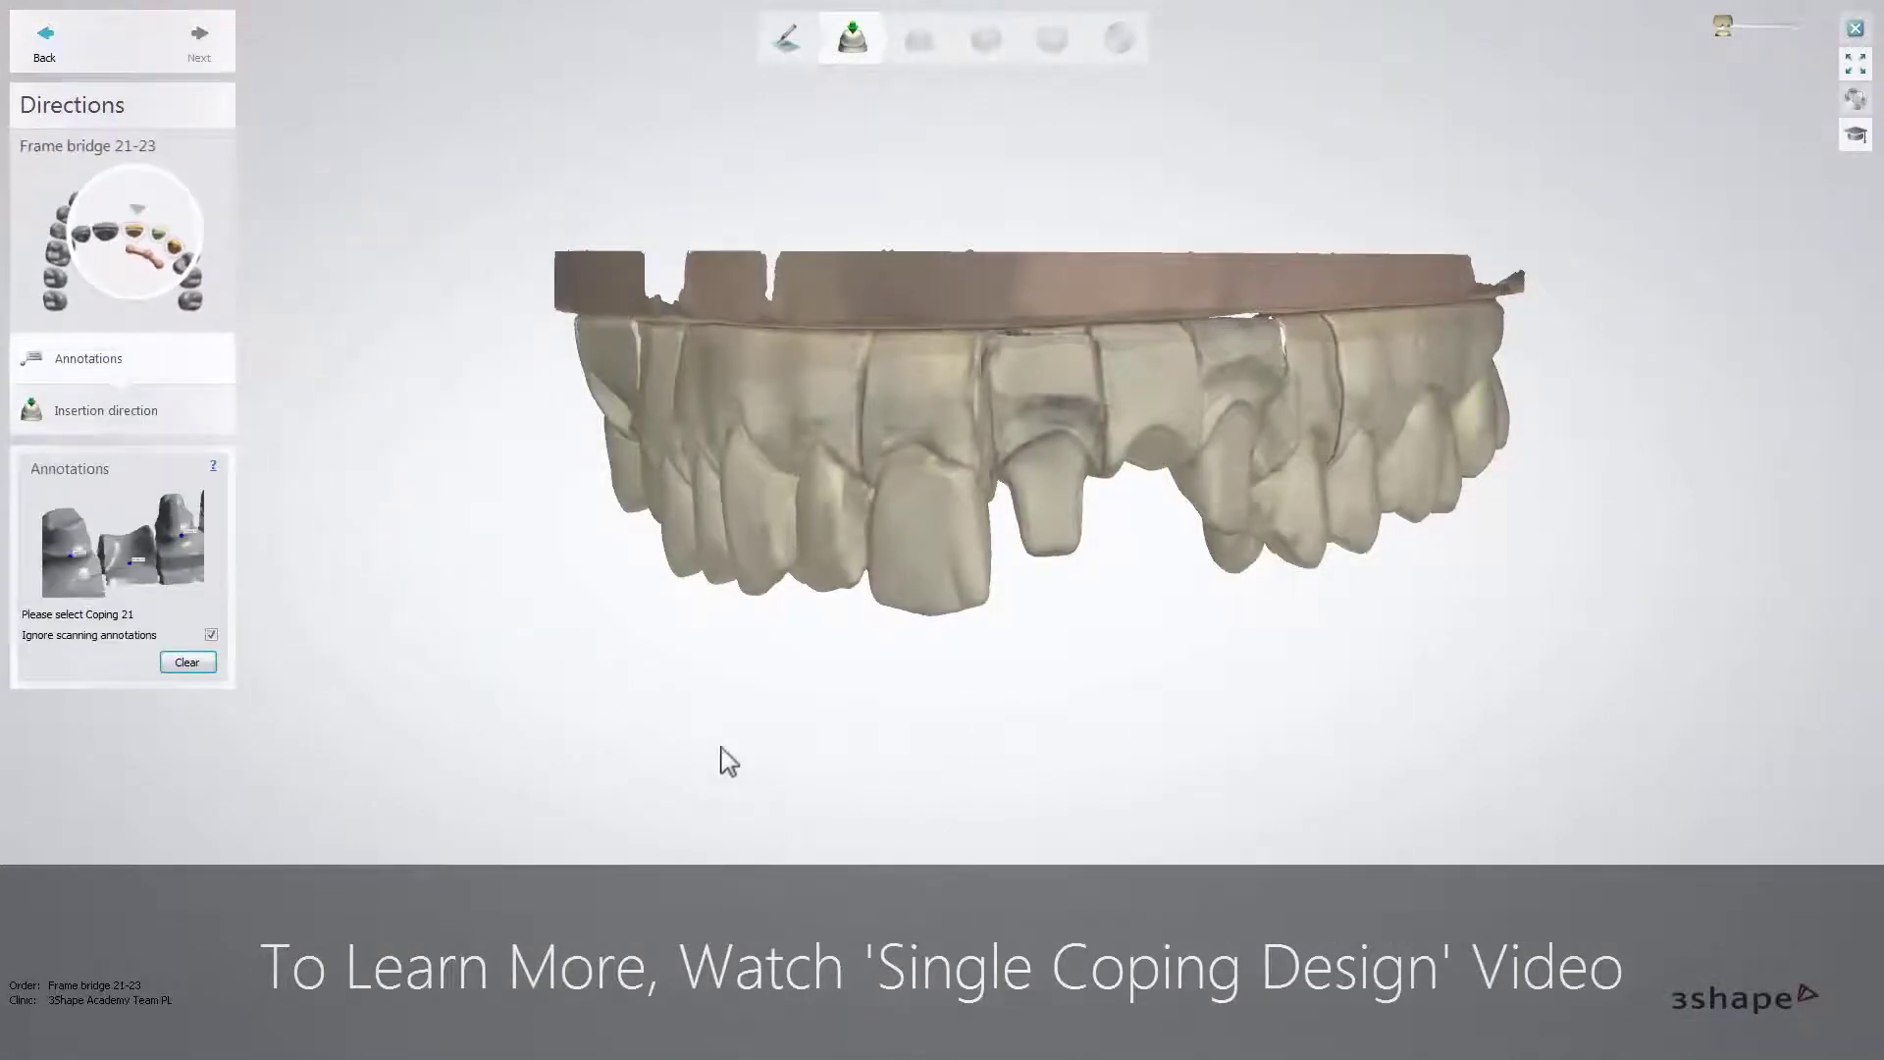
- Annotate 21 and 23 as copings and 22 as the pontic, then continue to insertion direction
left_click(1050, 433)
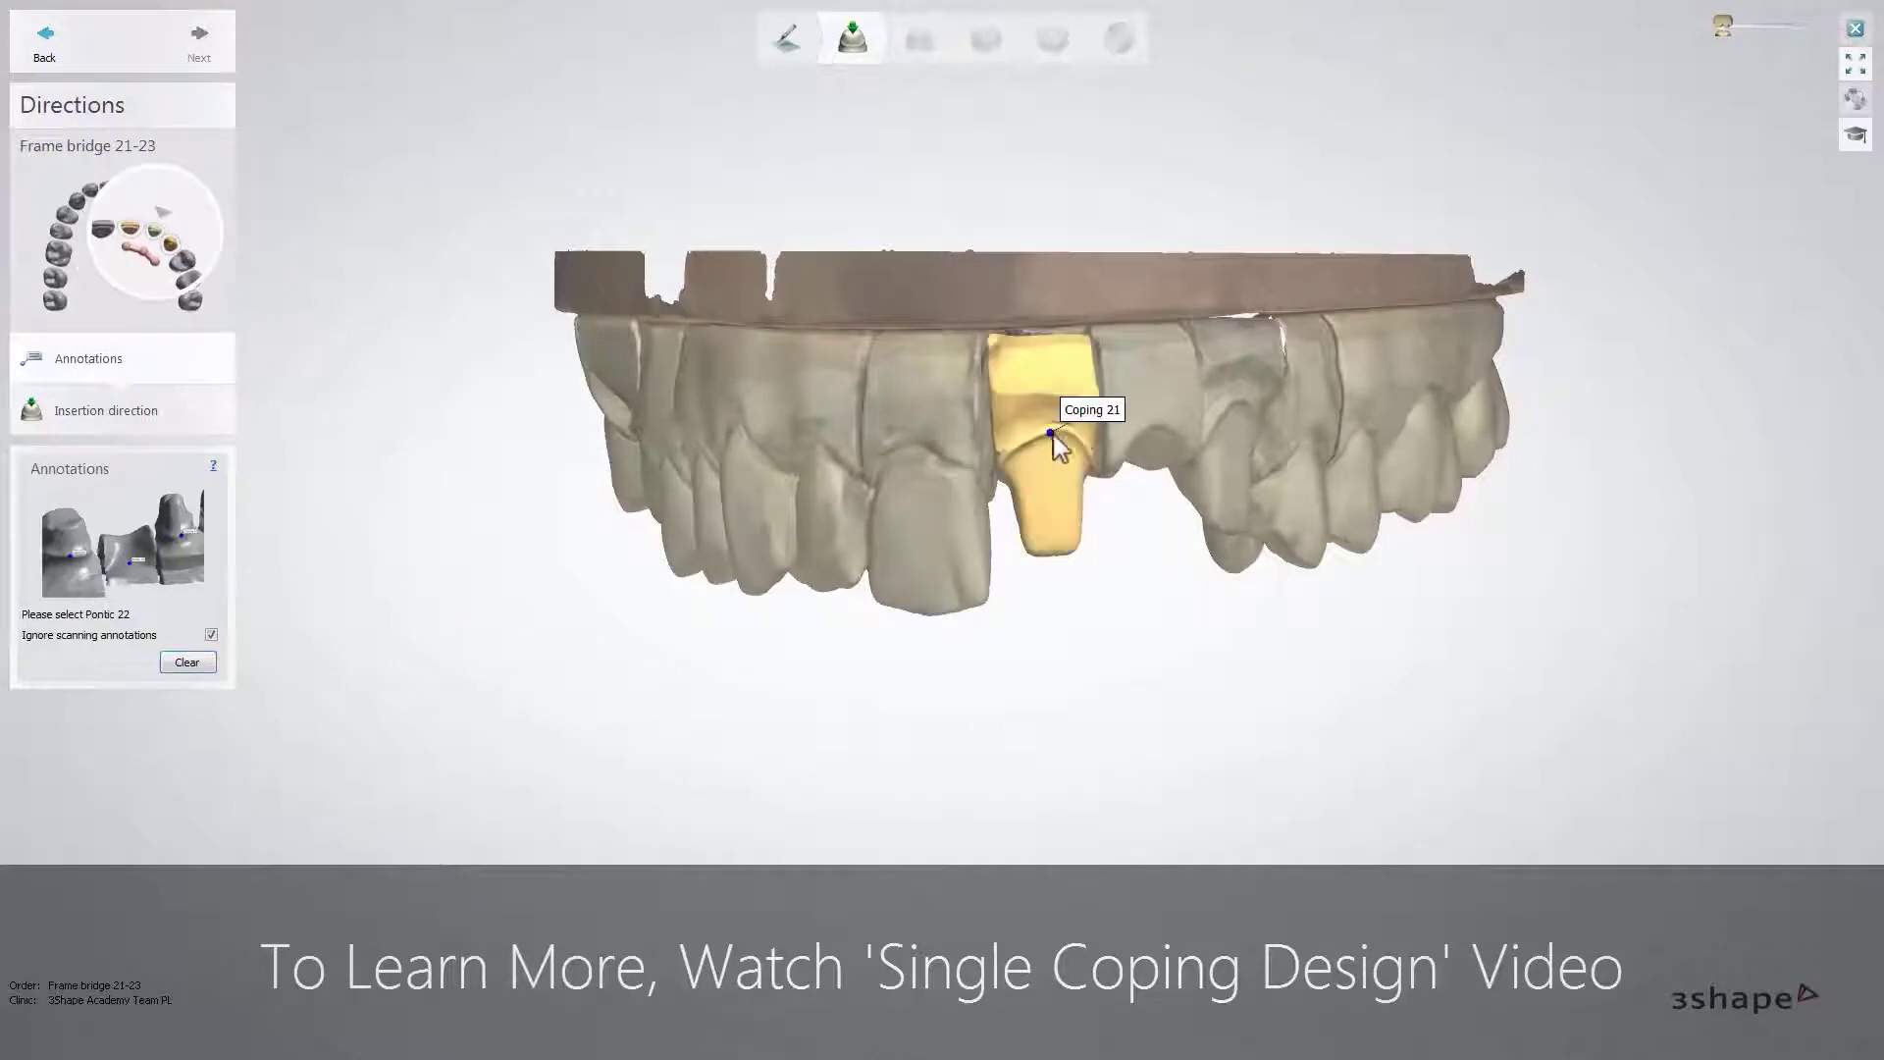
left_click(1159, 429)
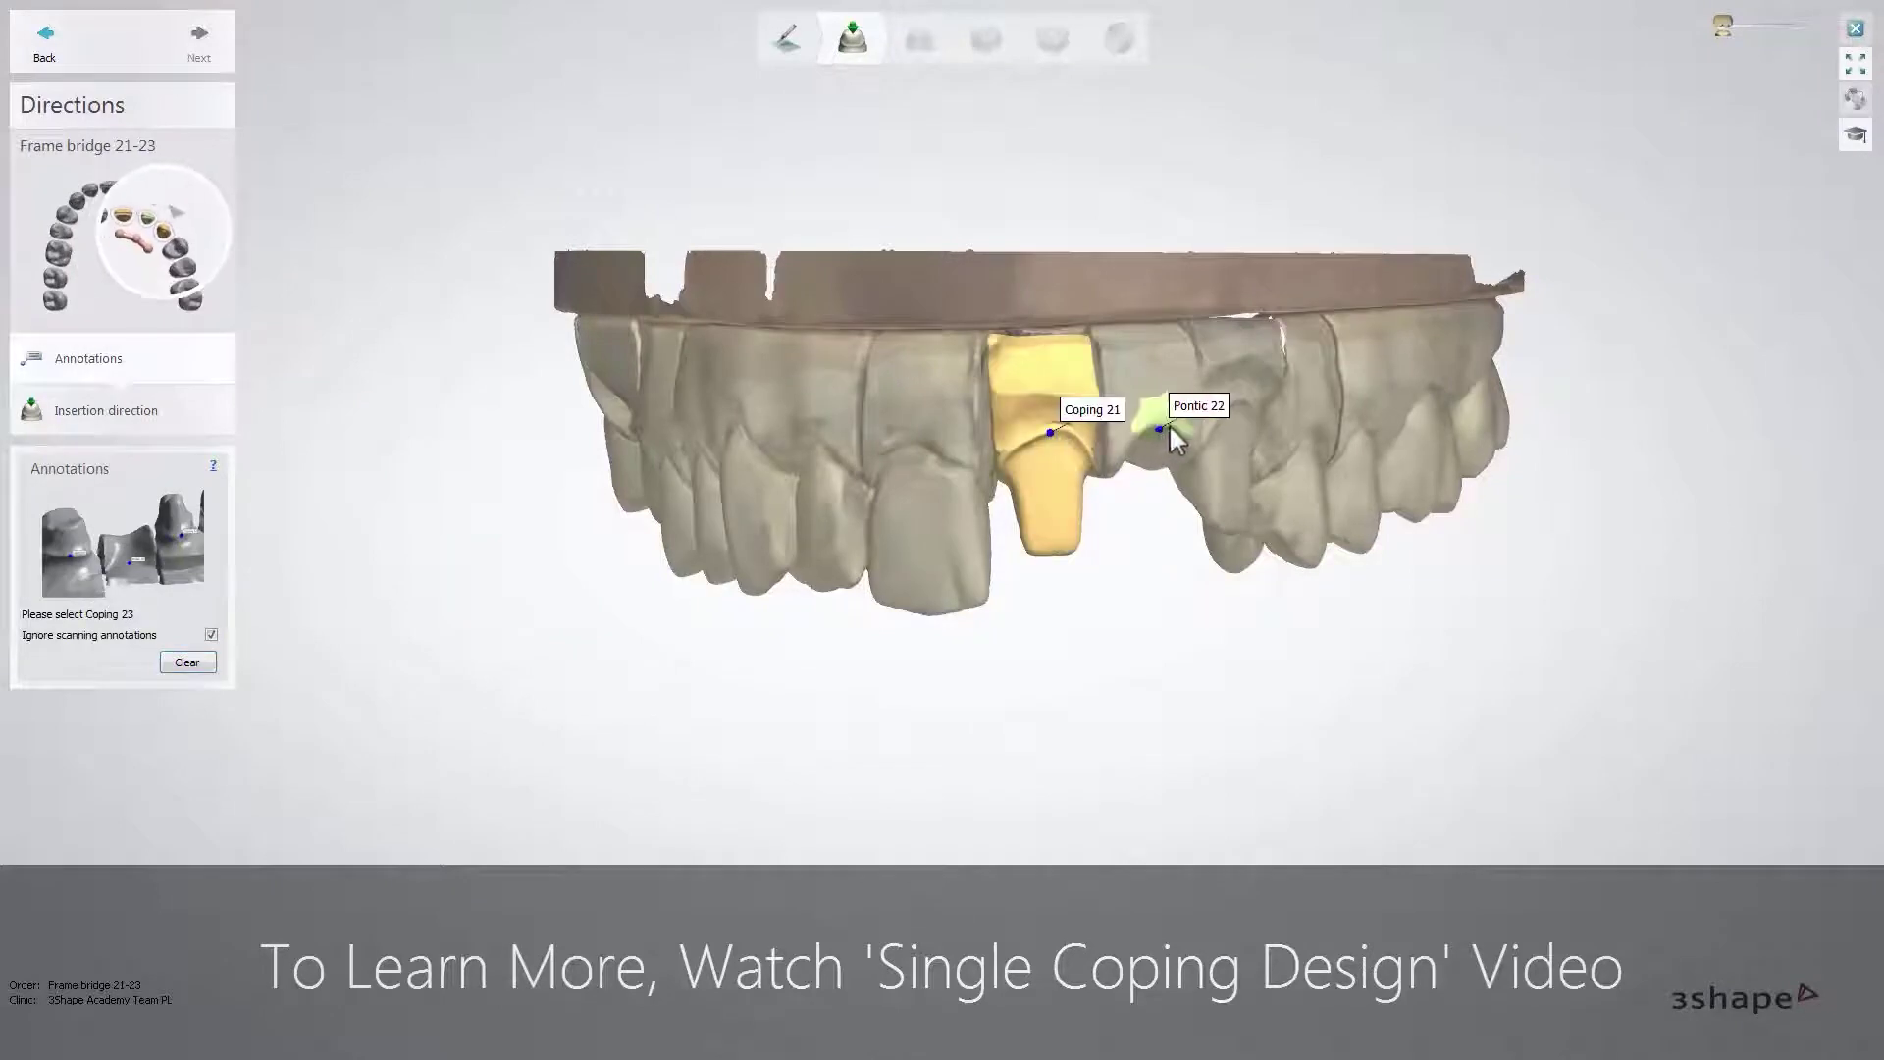
left_click(1238, 399)
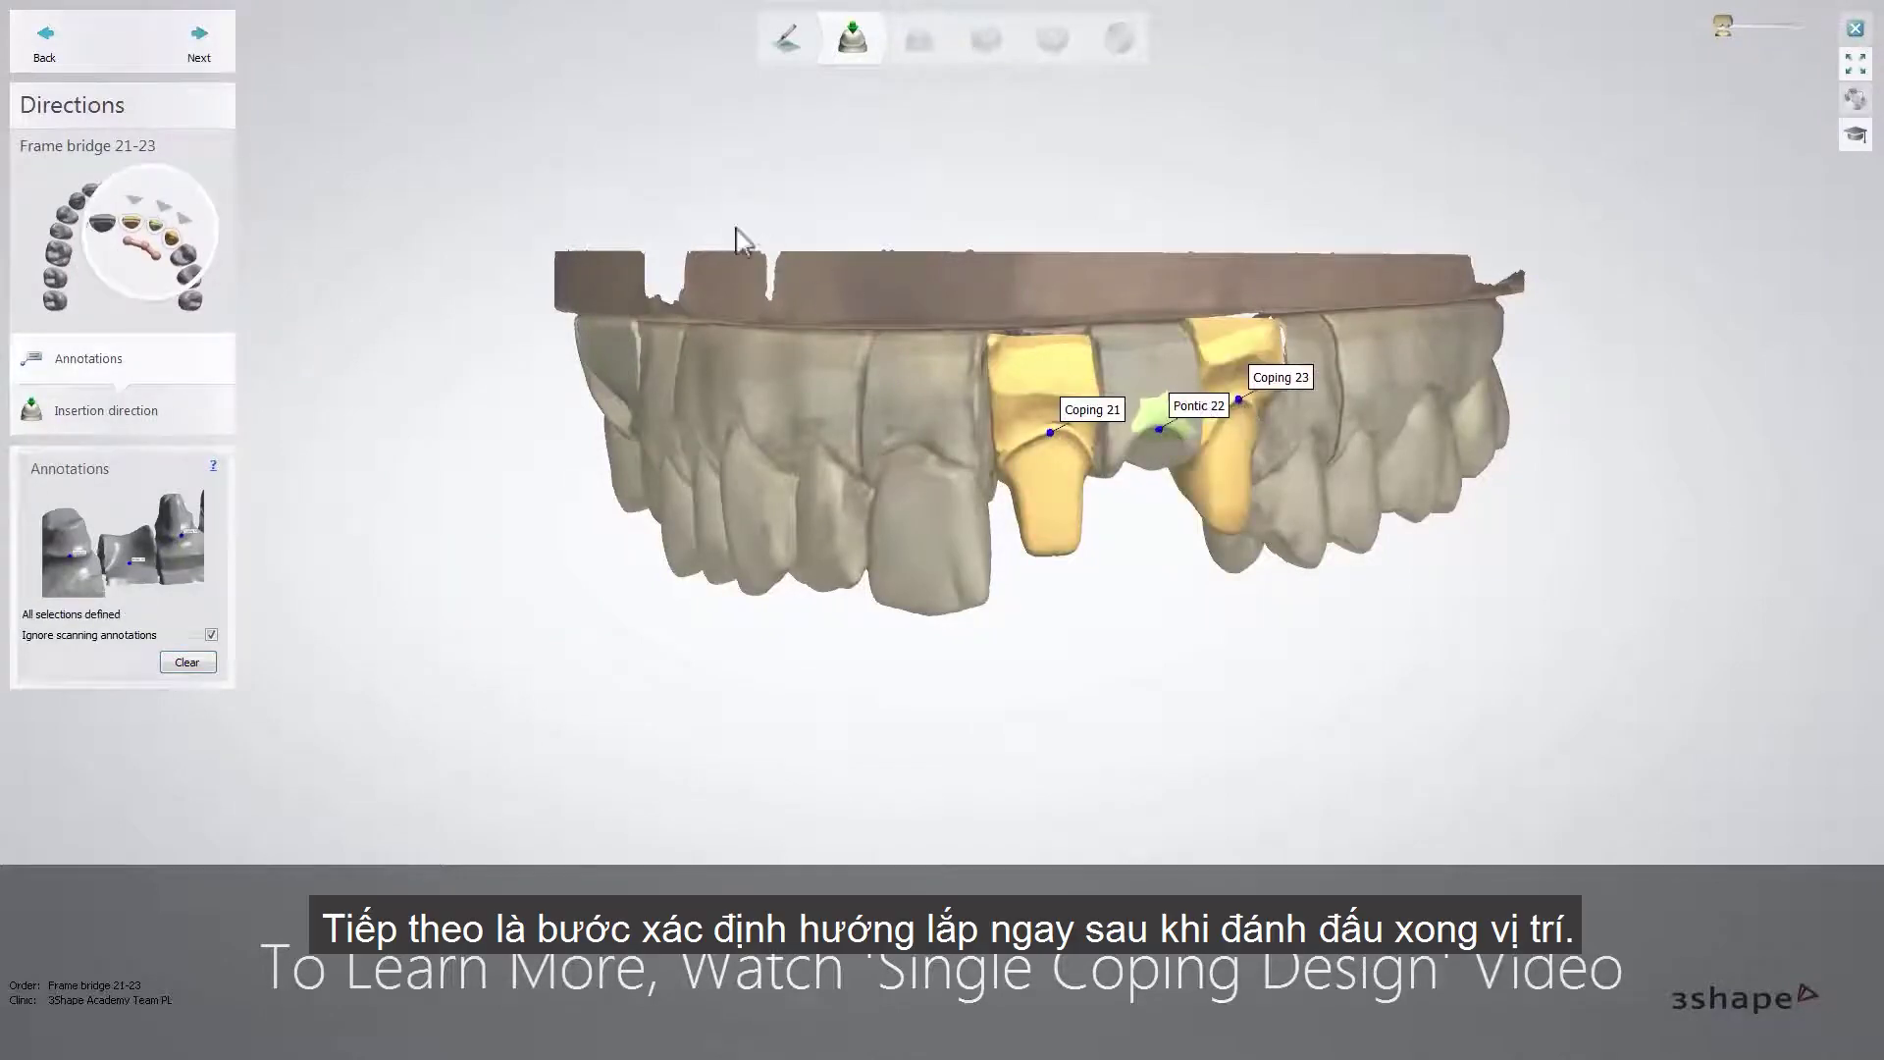
left_click(200, 45)
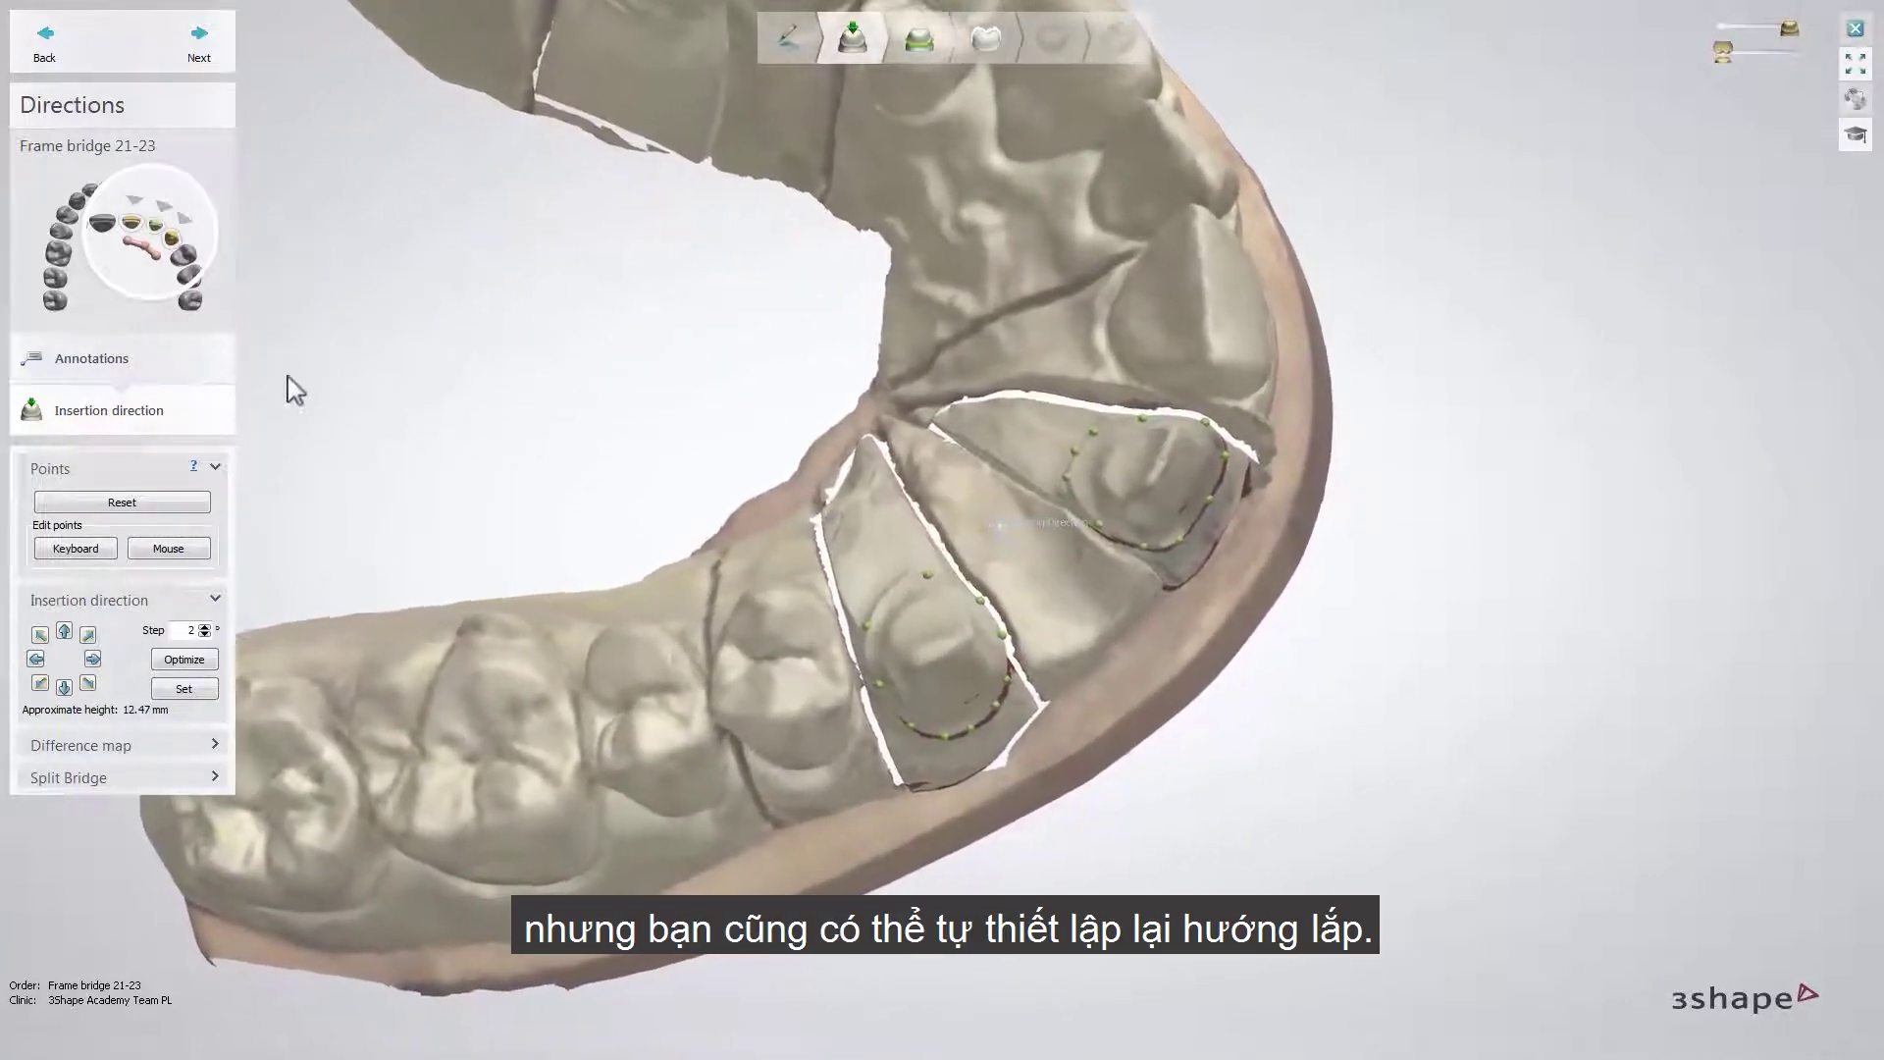
- Set the insertion direction from the occlusal view
left_click(184, 689)
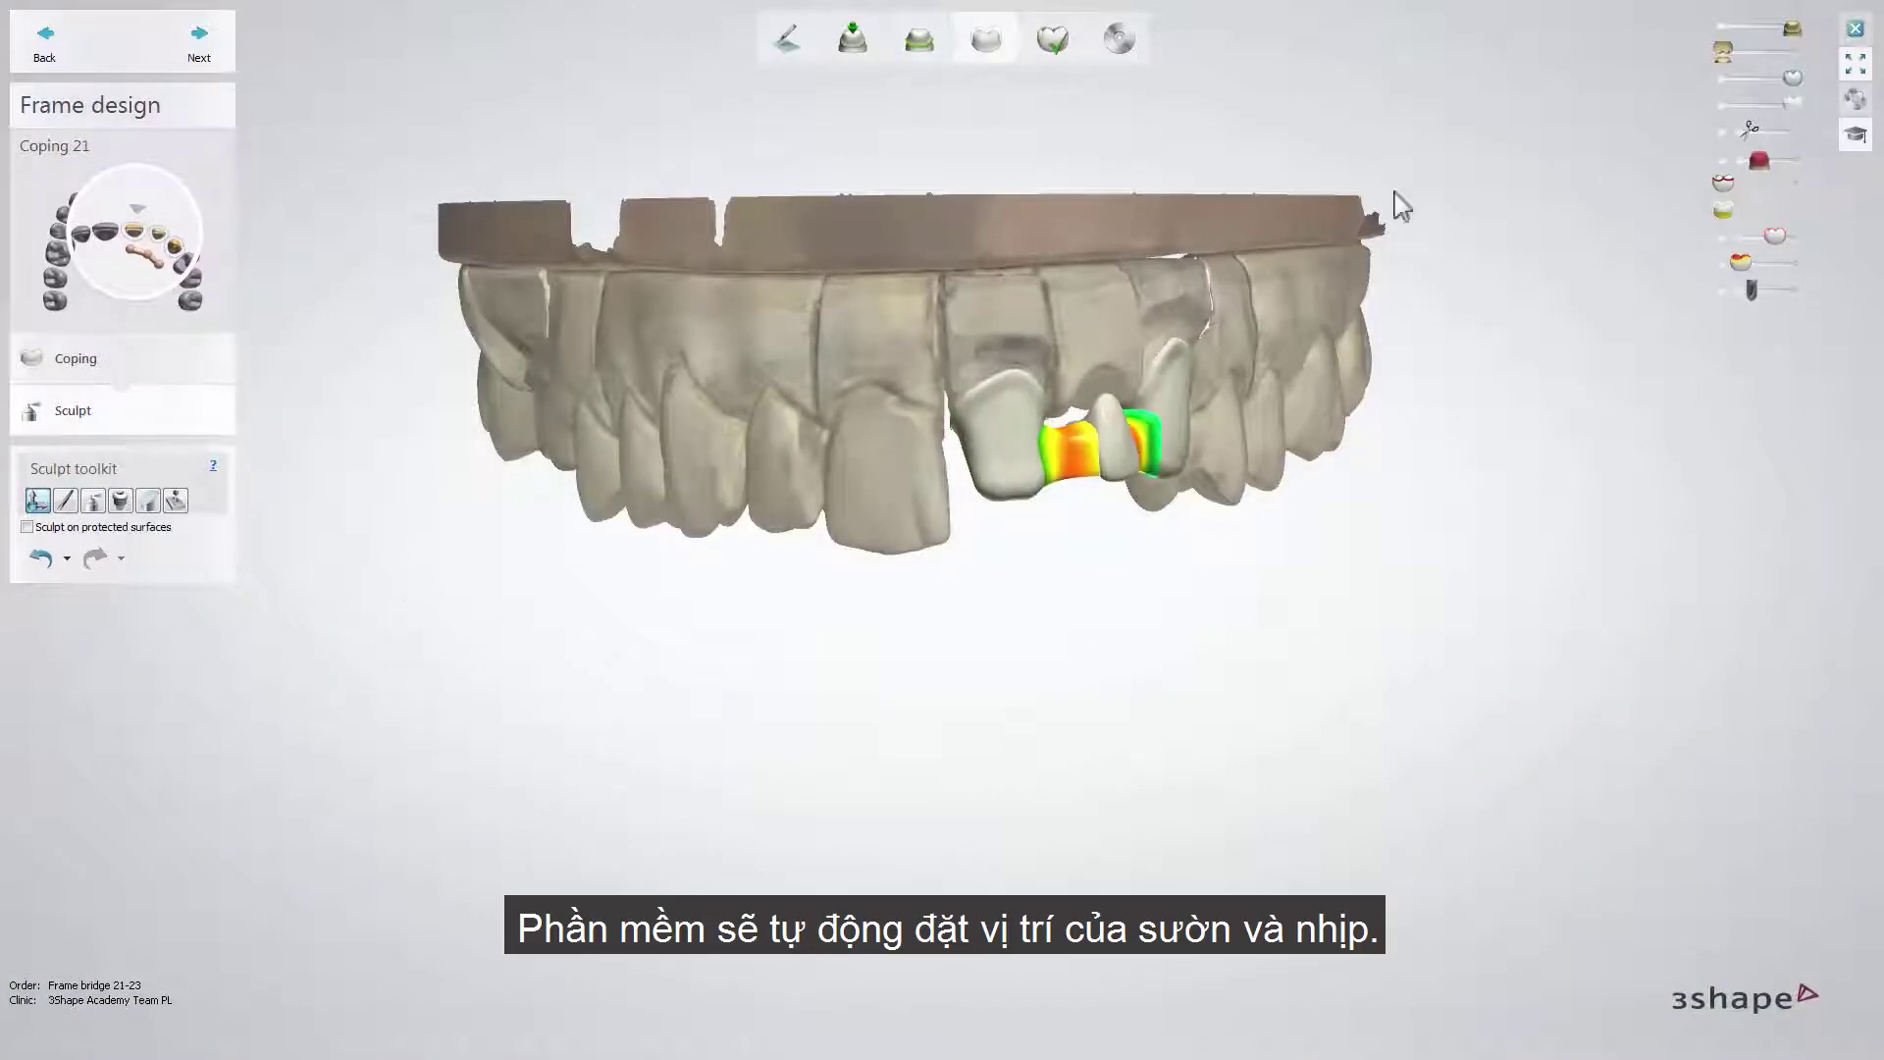
- Make the lower jaw fully opaque and rotate pontic 22 by about 8 degrees
left_click_drag(1739, 57, 1807, 57)
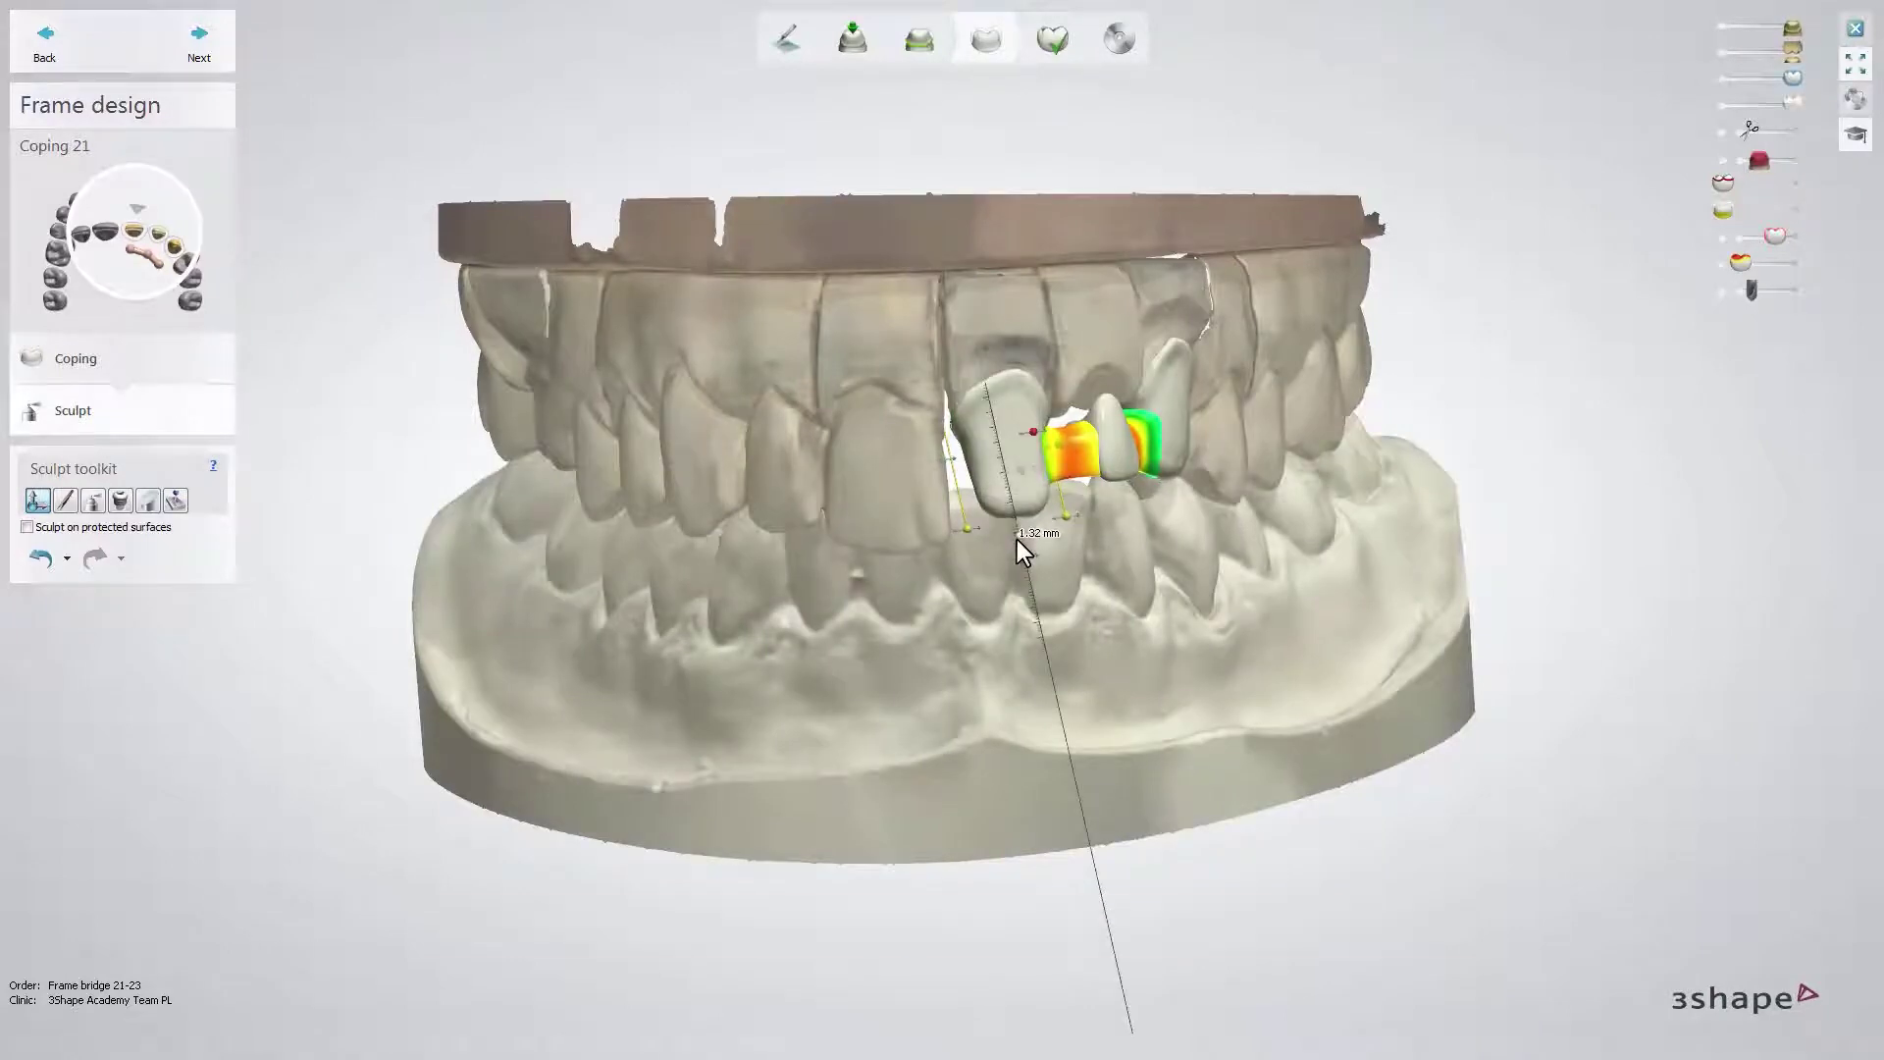
left_click(1017, 539)
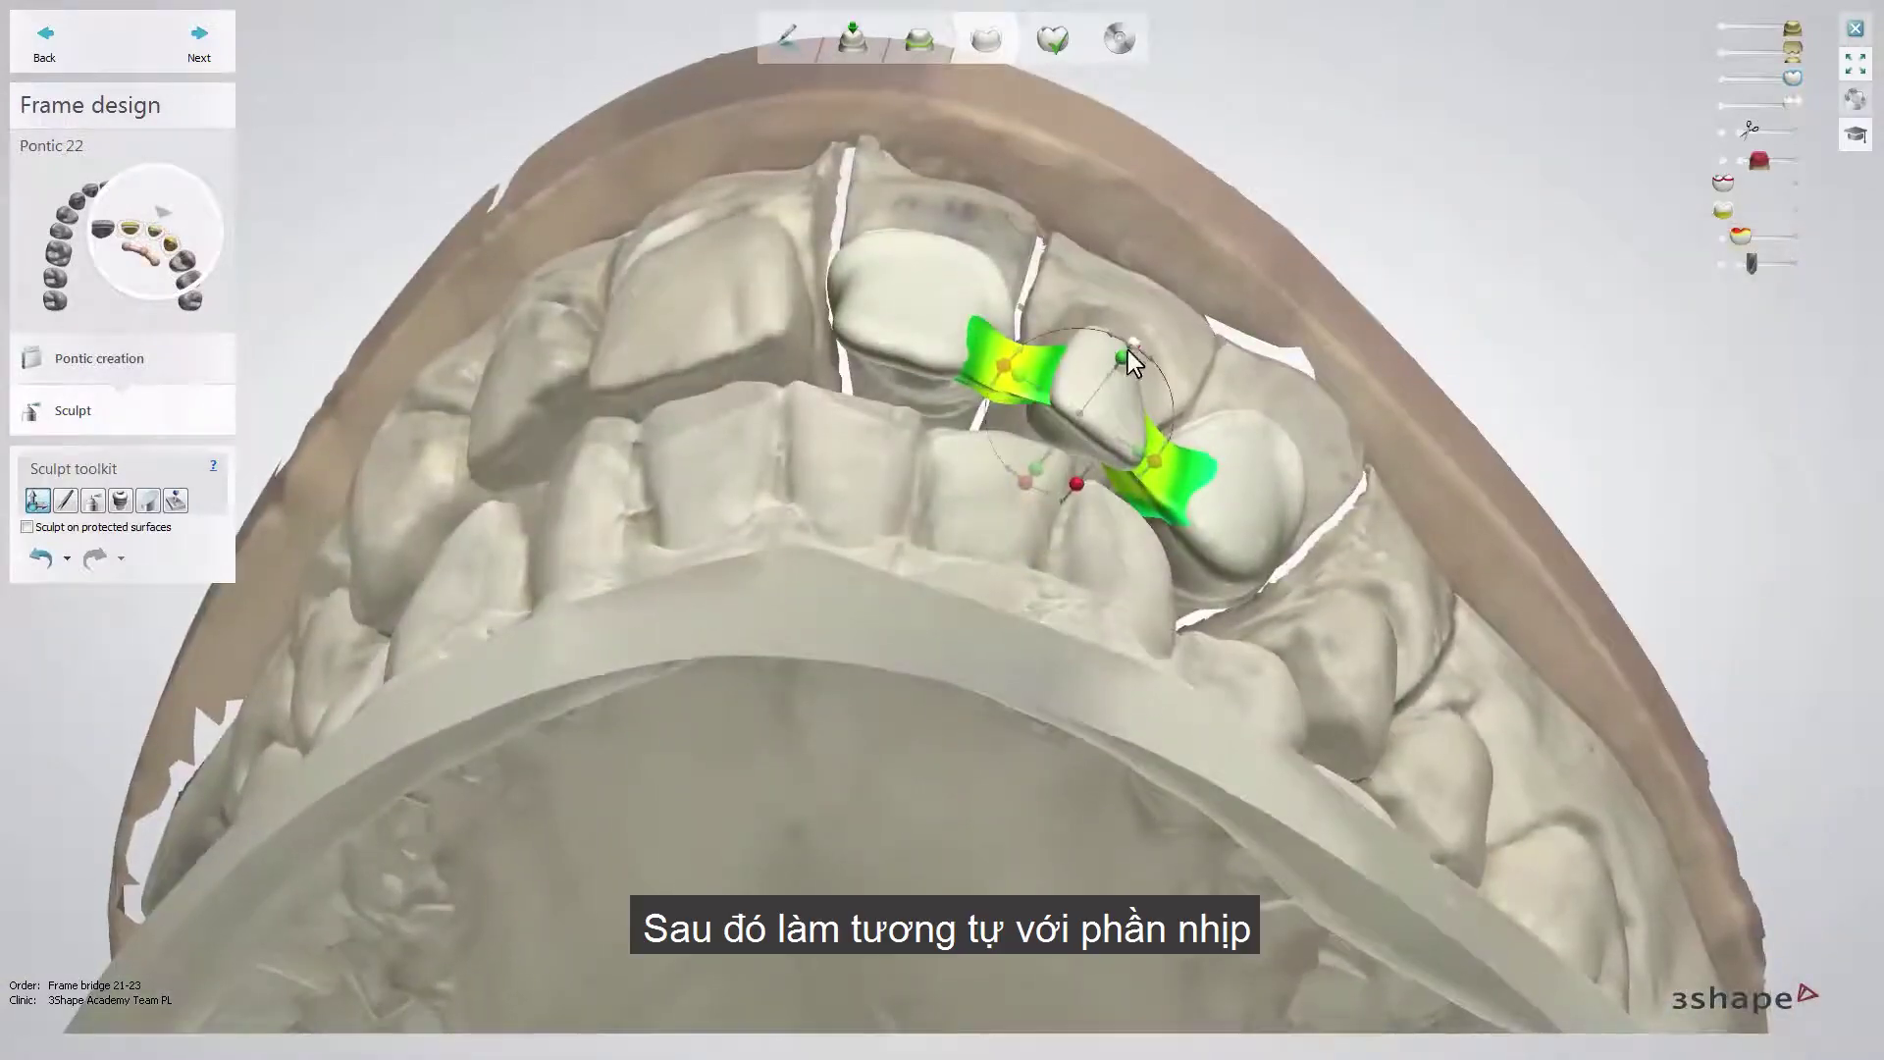
left_click_drag(1131, 345, 1117, 343)
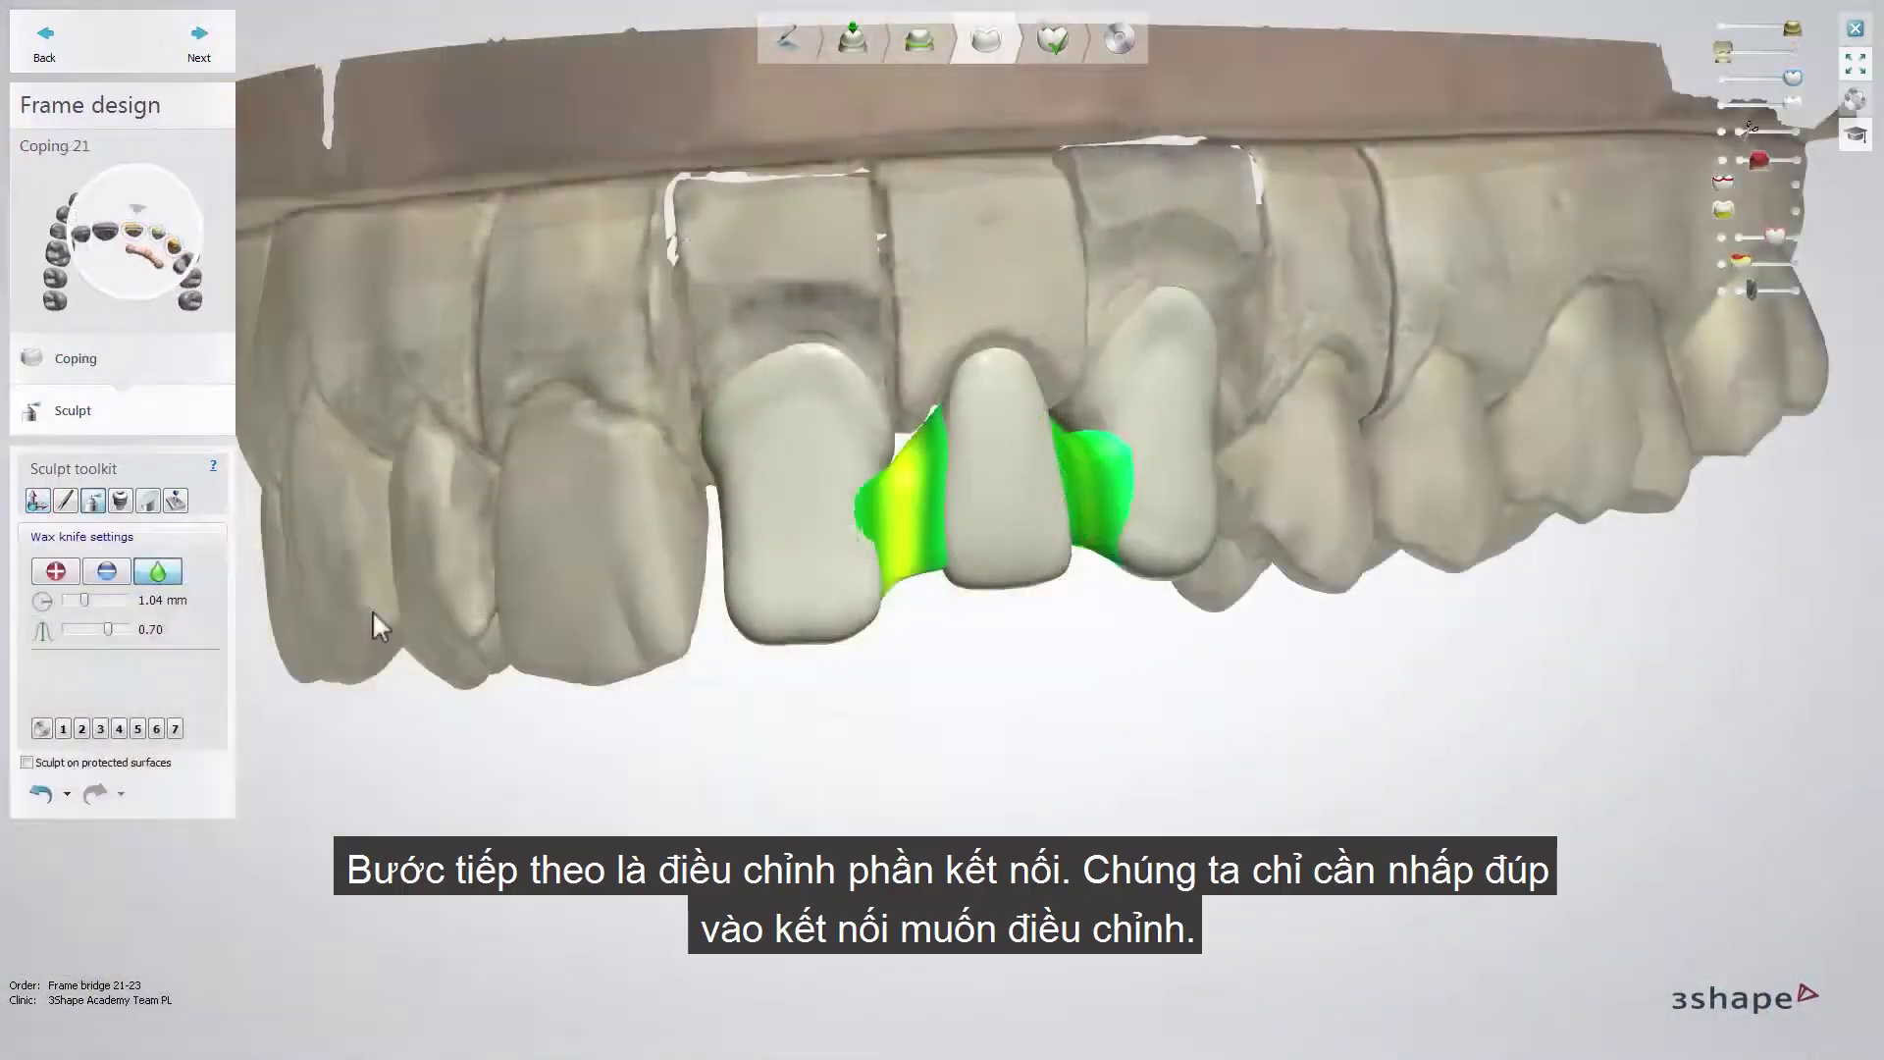
- Open connector 21–22 for editing, leaving its connector shape unchanged
double_click(917, 554)
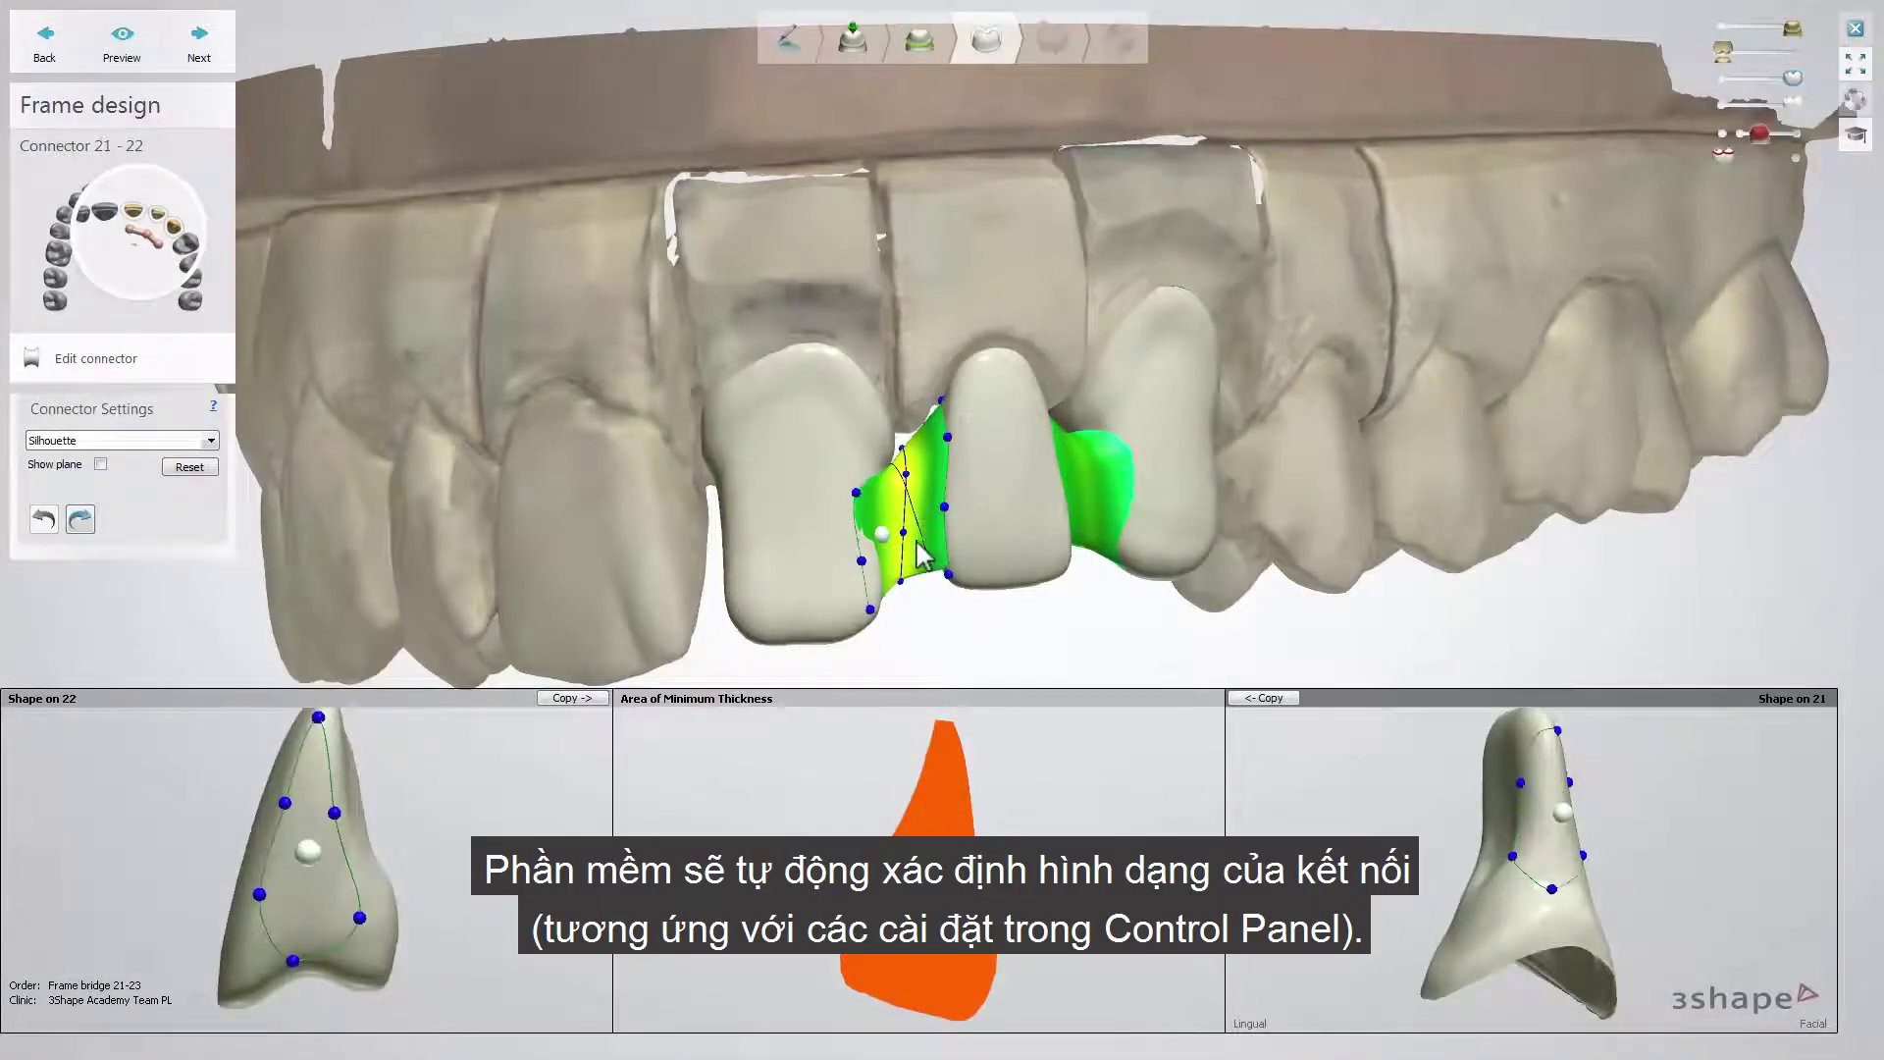
left_click(211, 441)
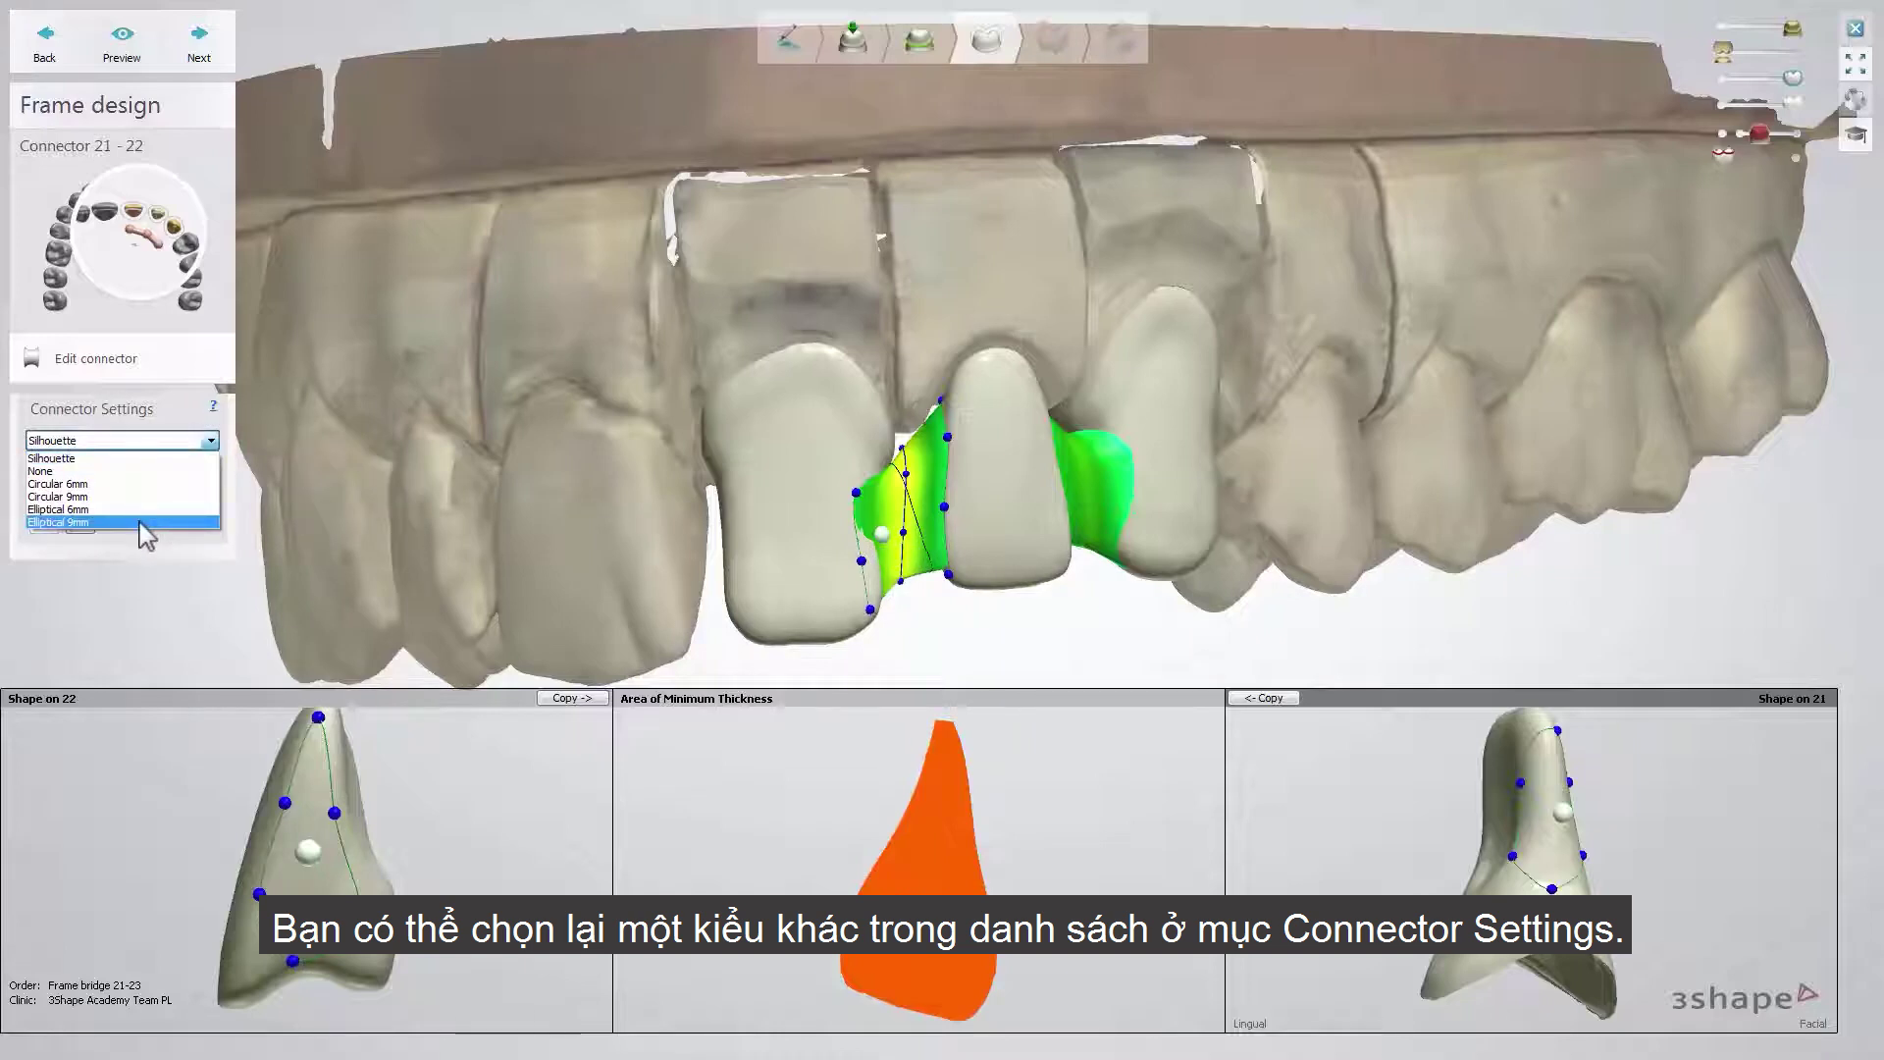
key("Escape")
- Show the connector plane and shift and tilt it to enlarge the minimum-thickness area
left_click(100, 464)
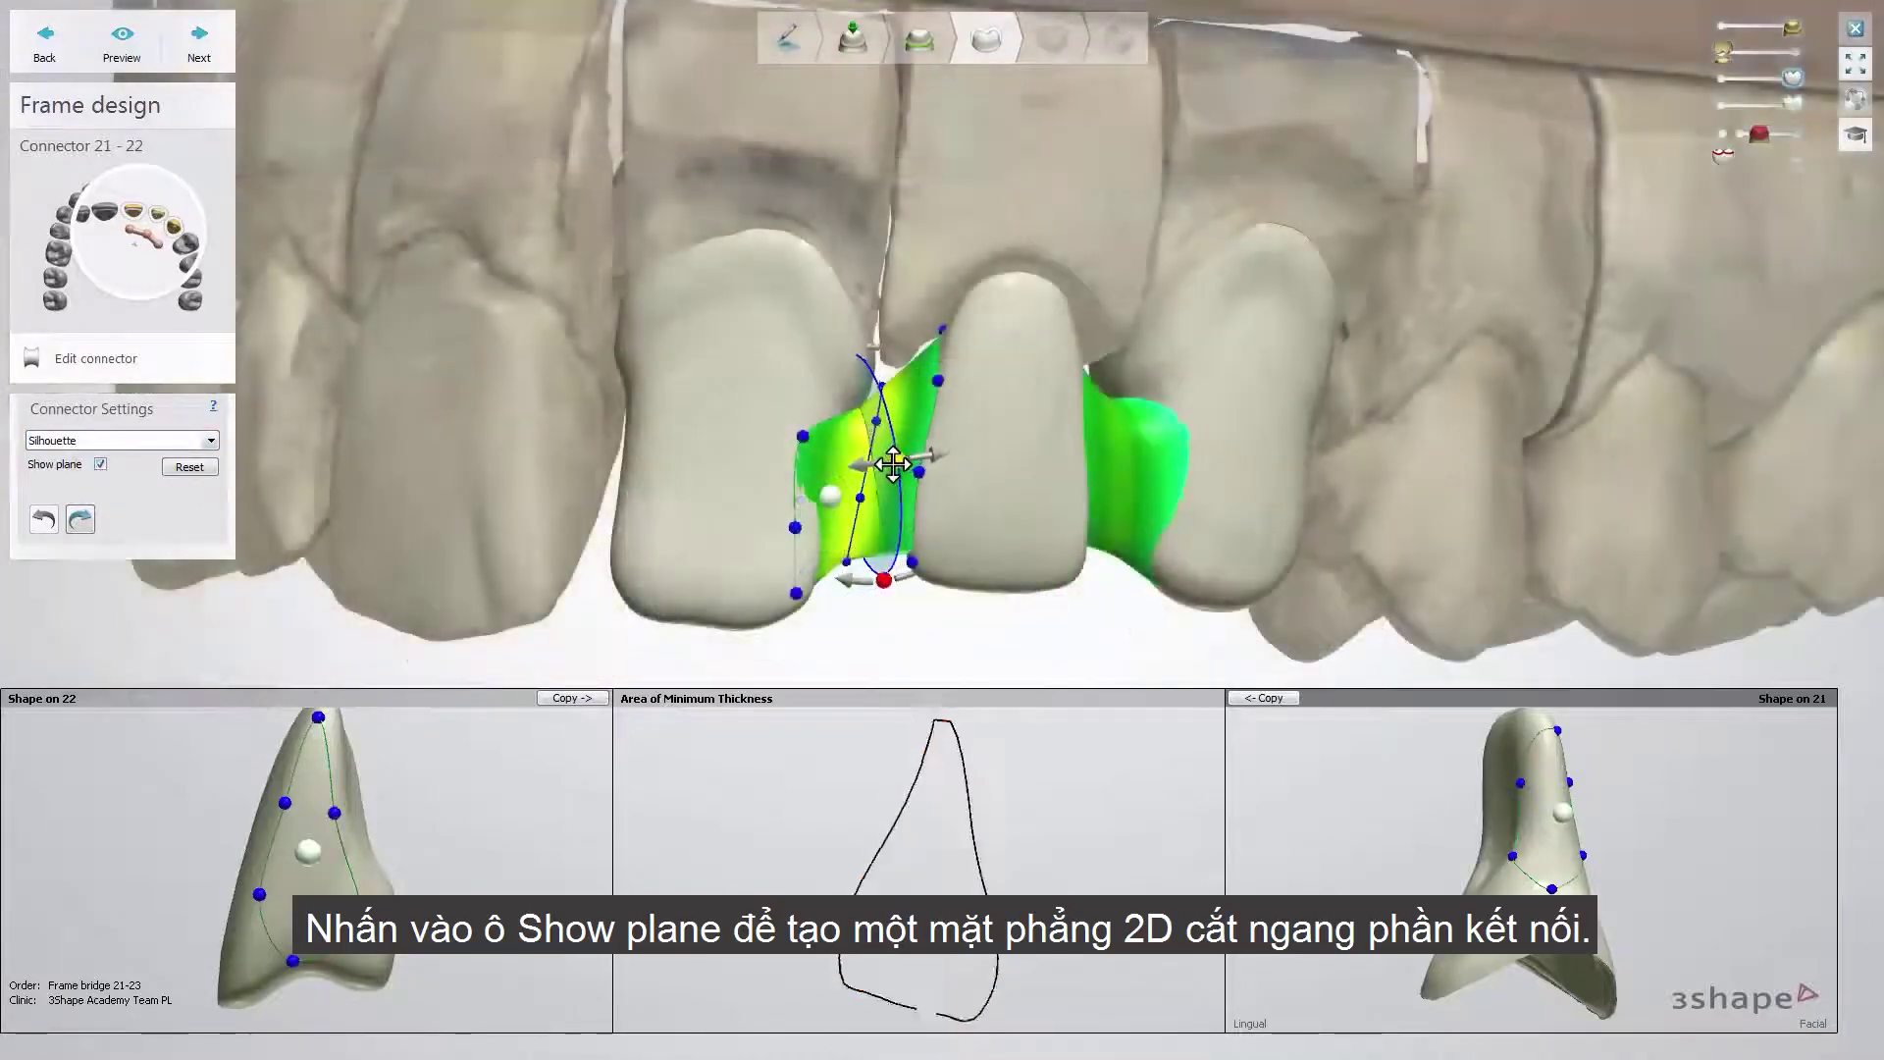
left_click_drag(893, 464, 904, 458)
left_click_drag(889, 587, 856, 583)
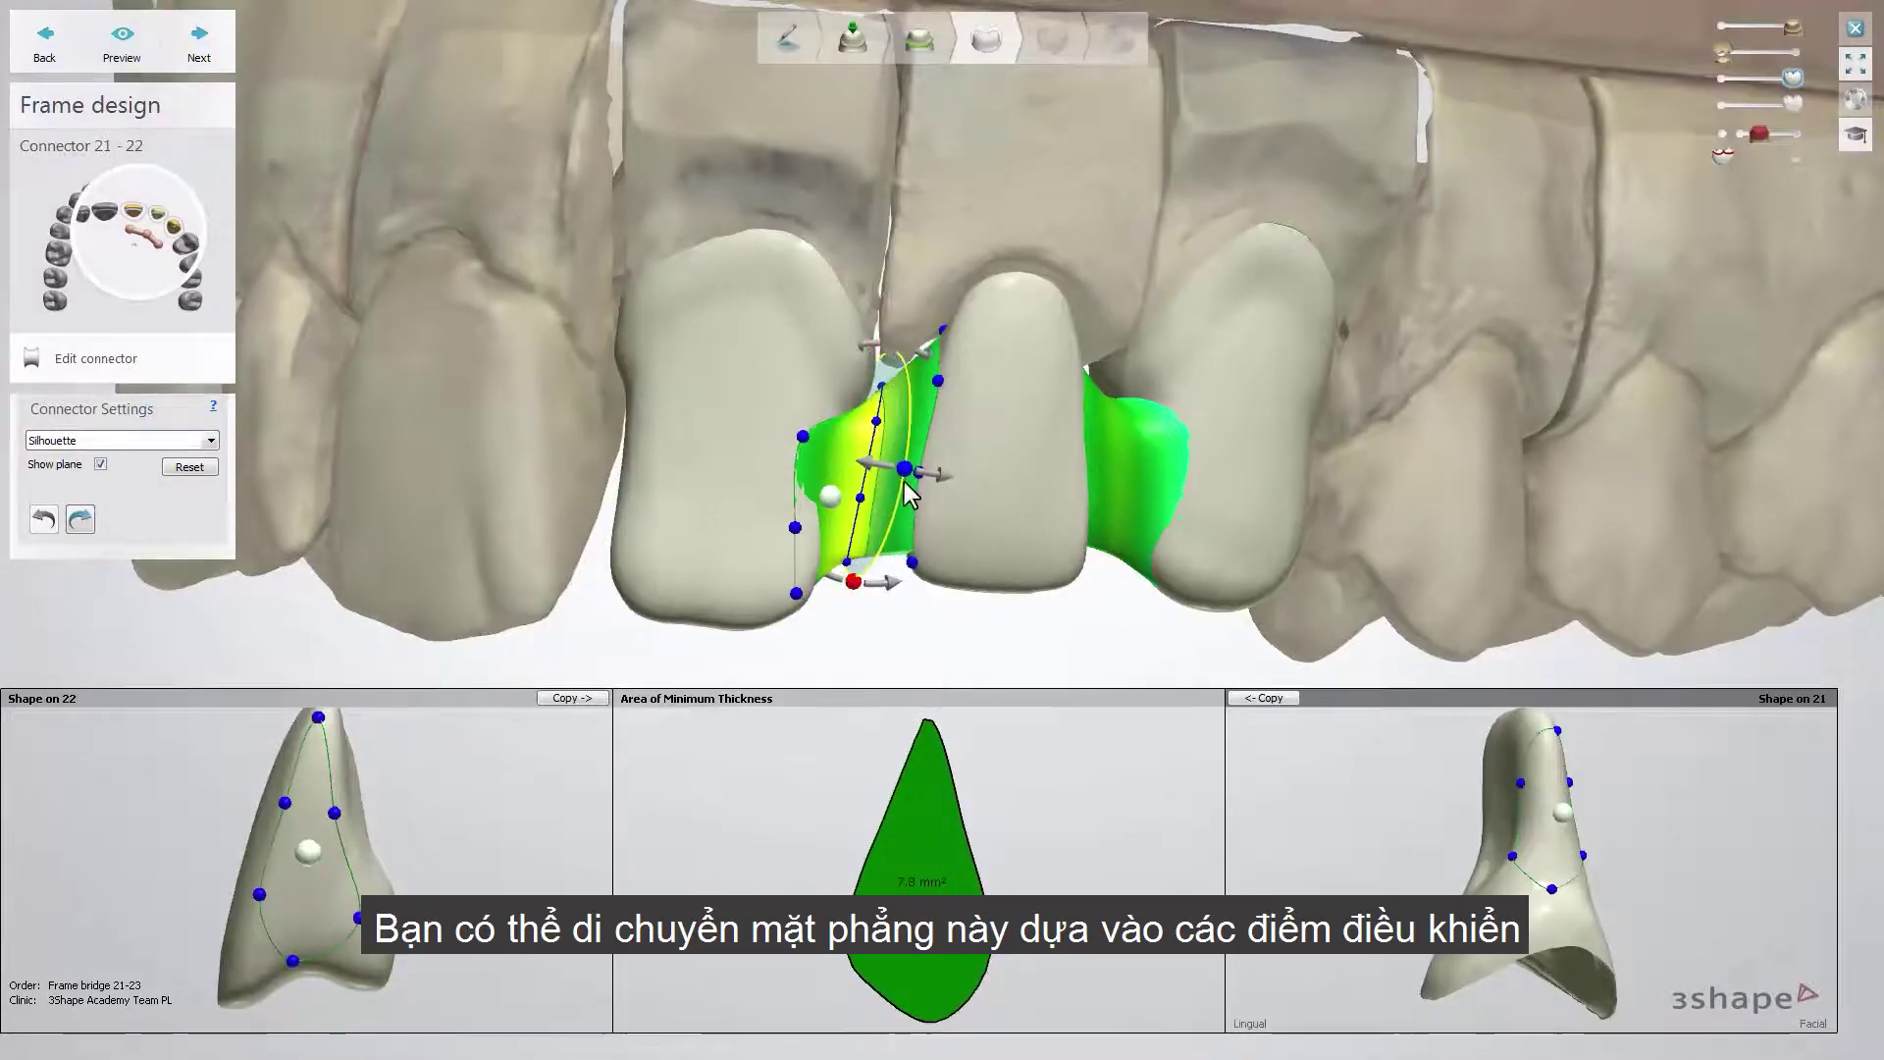
left_click_drag(907, 469, 896, 468)
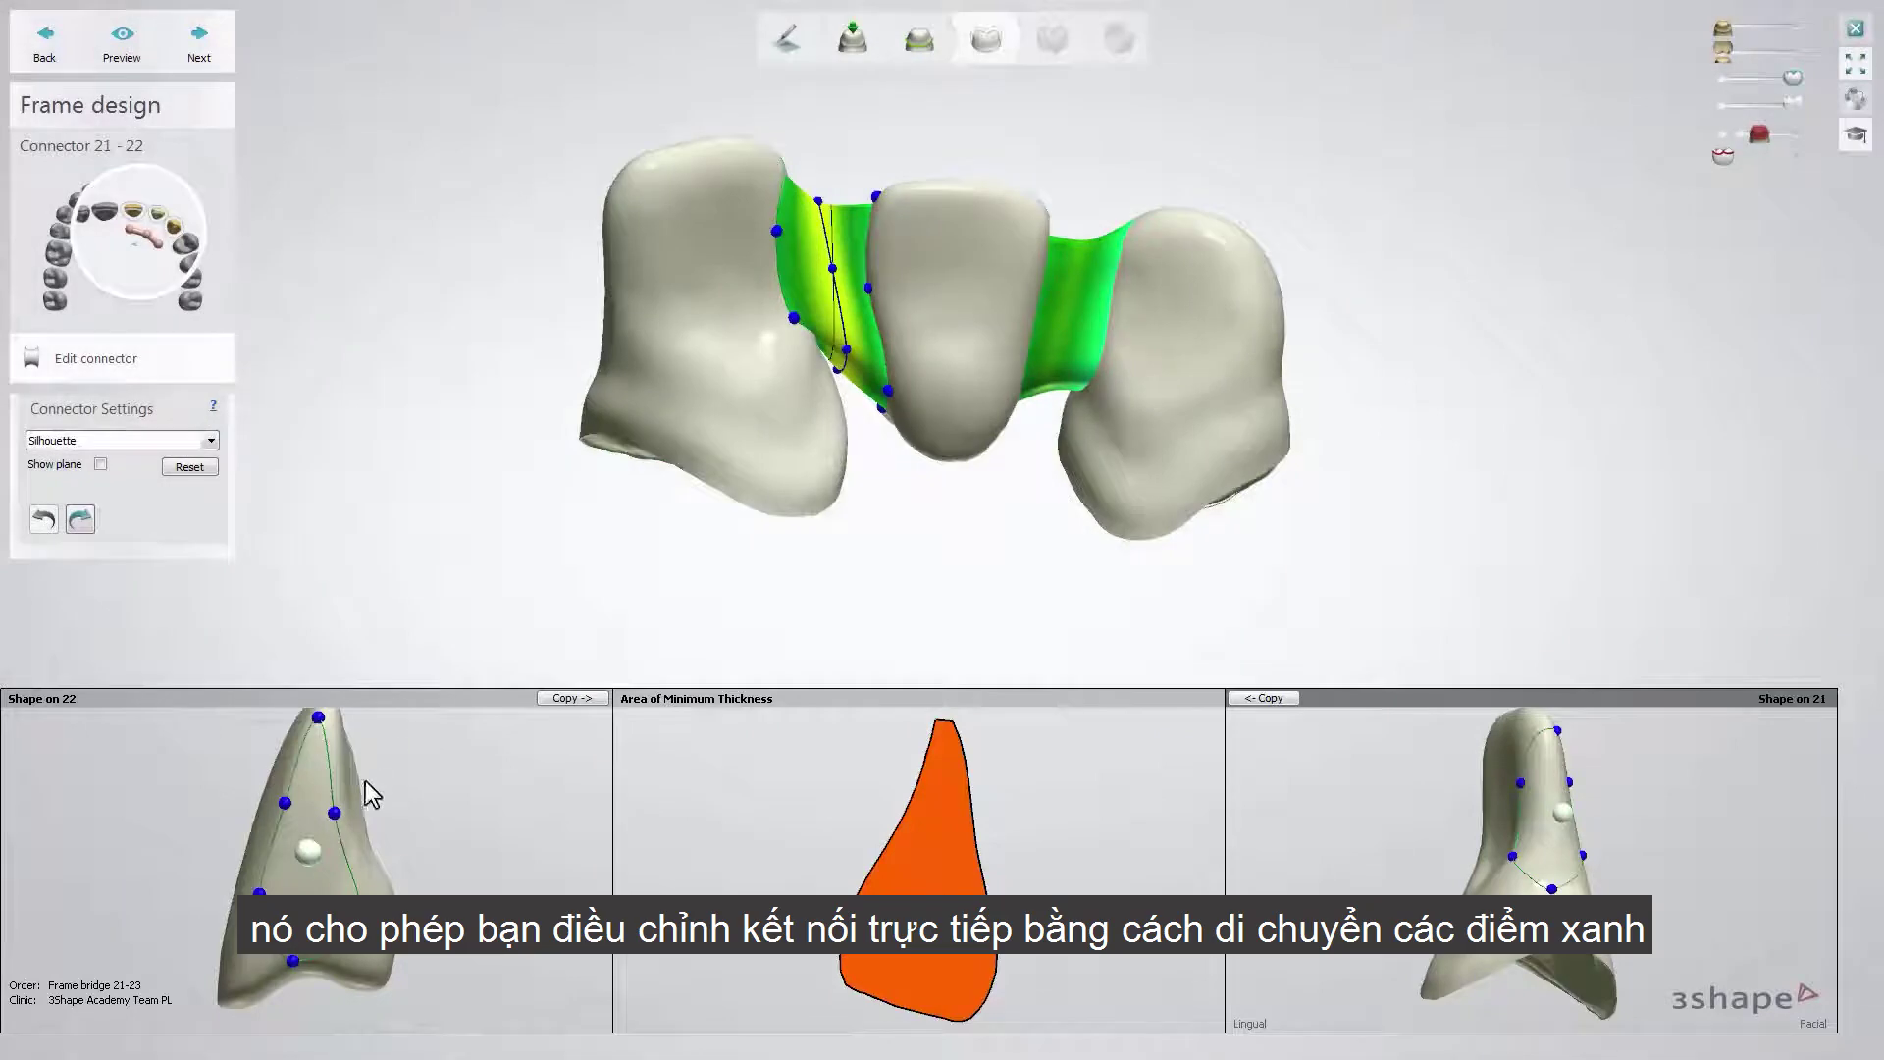
- Reshape the 22-side connector cross-section and copy it to the 21 side
left_click_drag(298, 966, 322, 948)
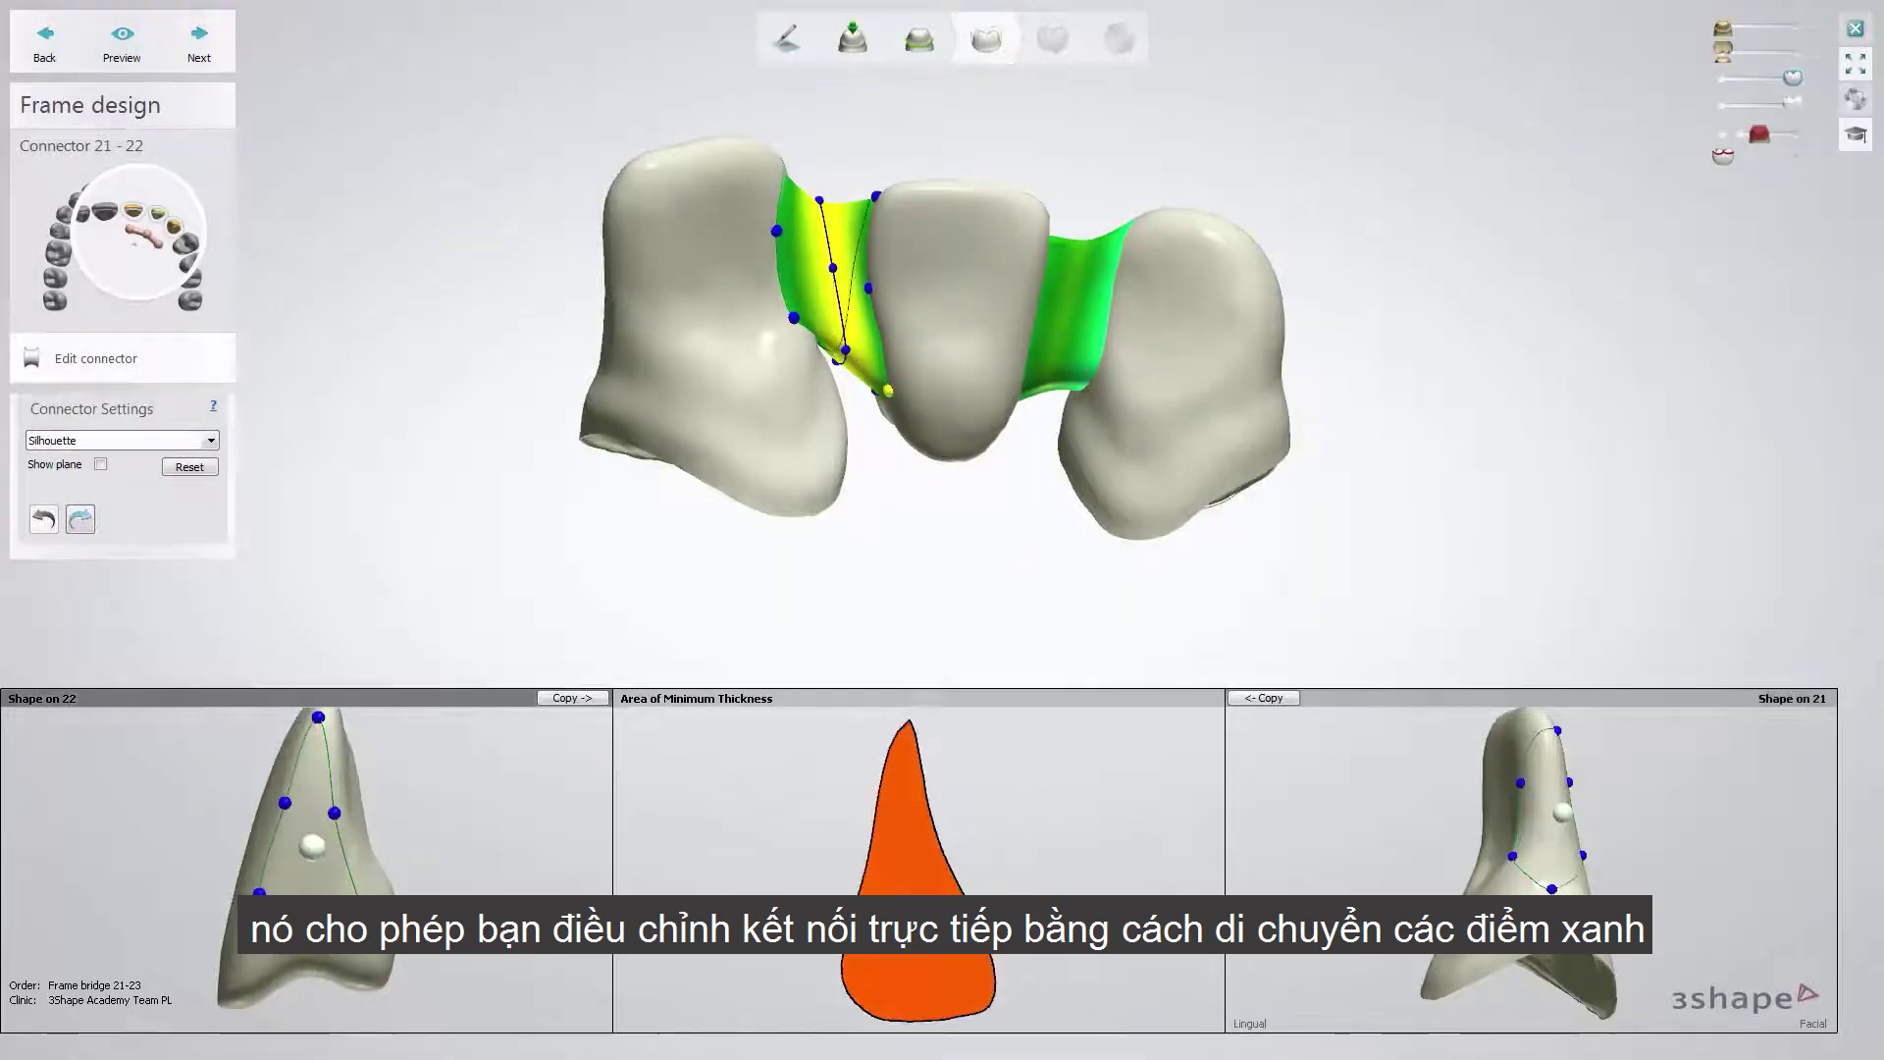
left_click_drag(316, 760, 315, 759)
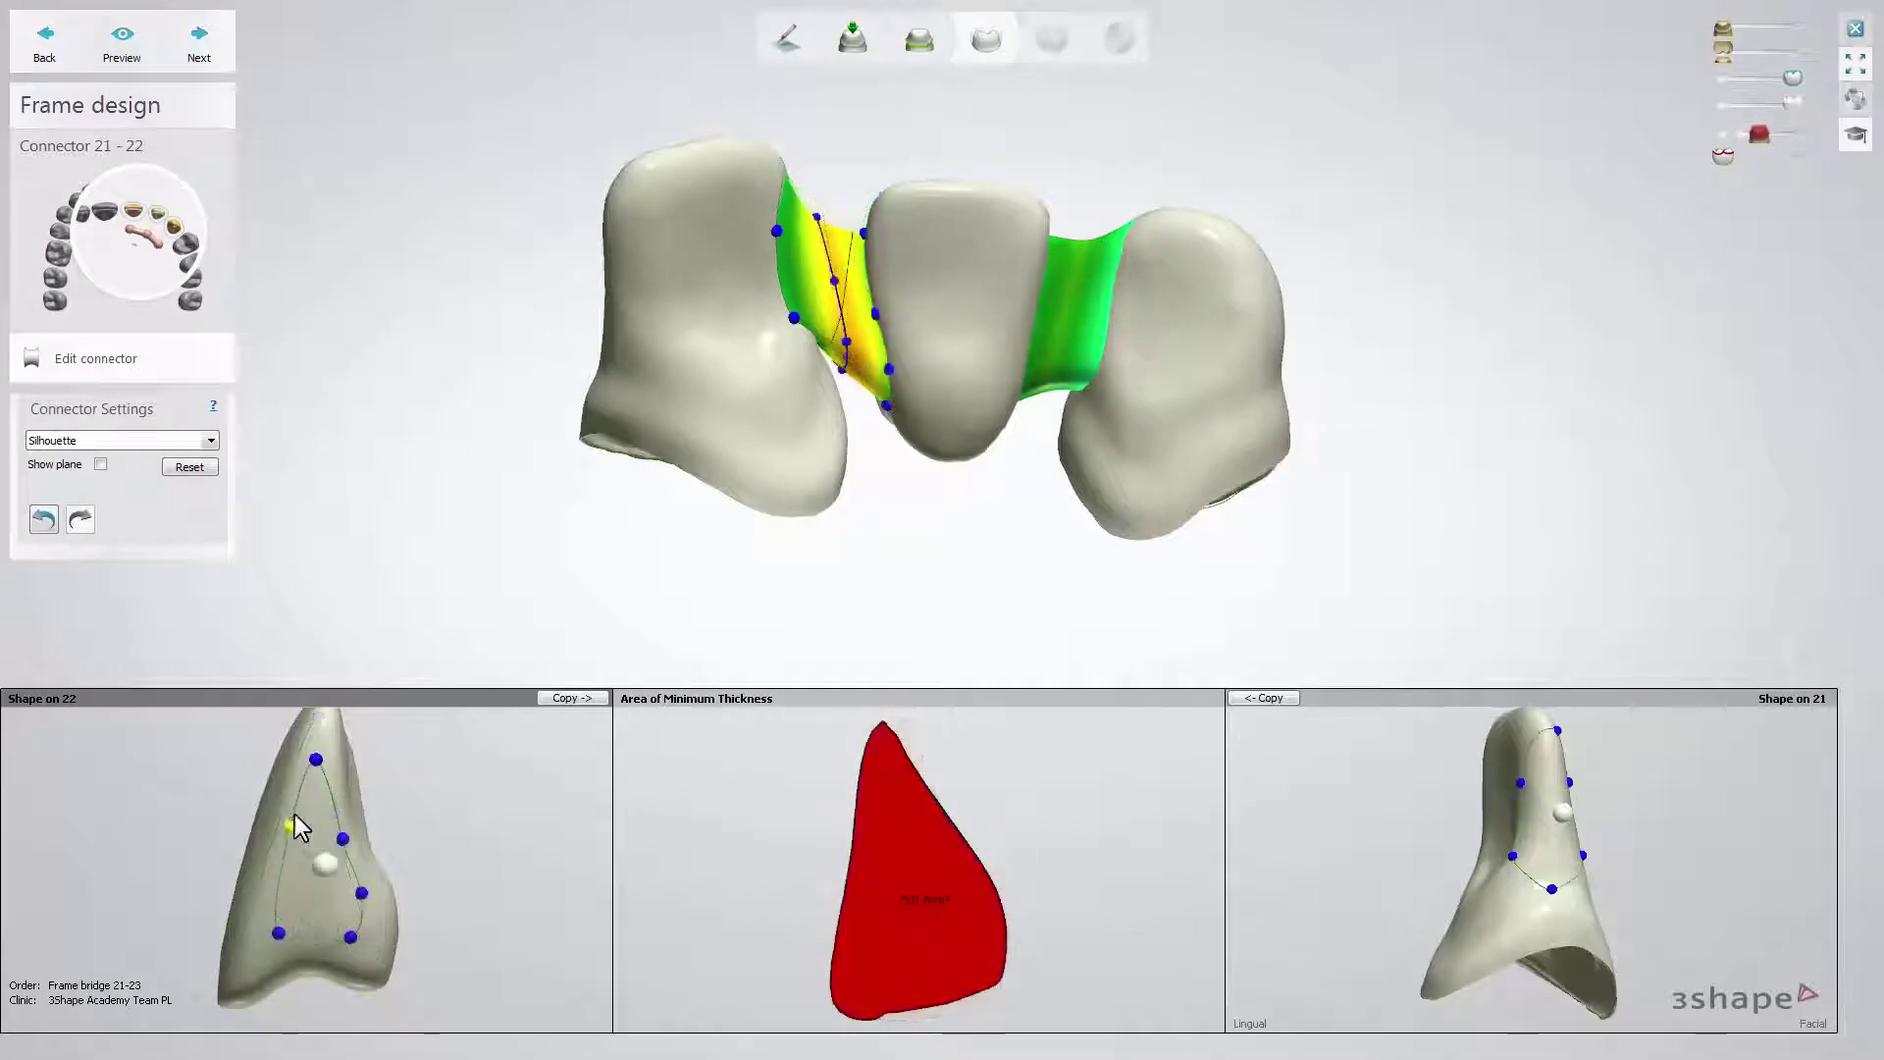
left_click_drag(280, 852, 279, 862)
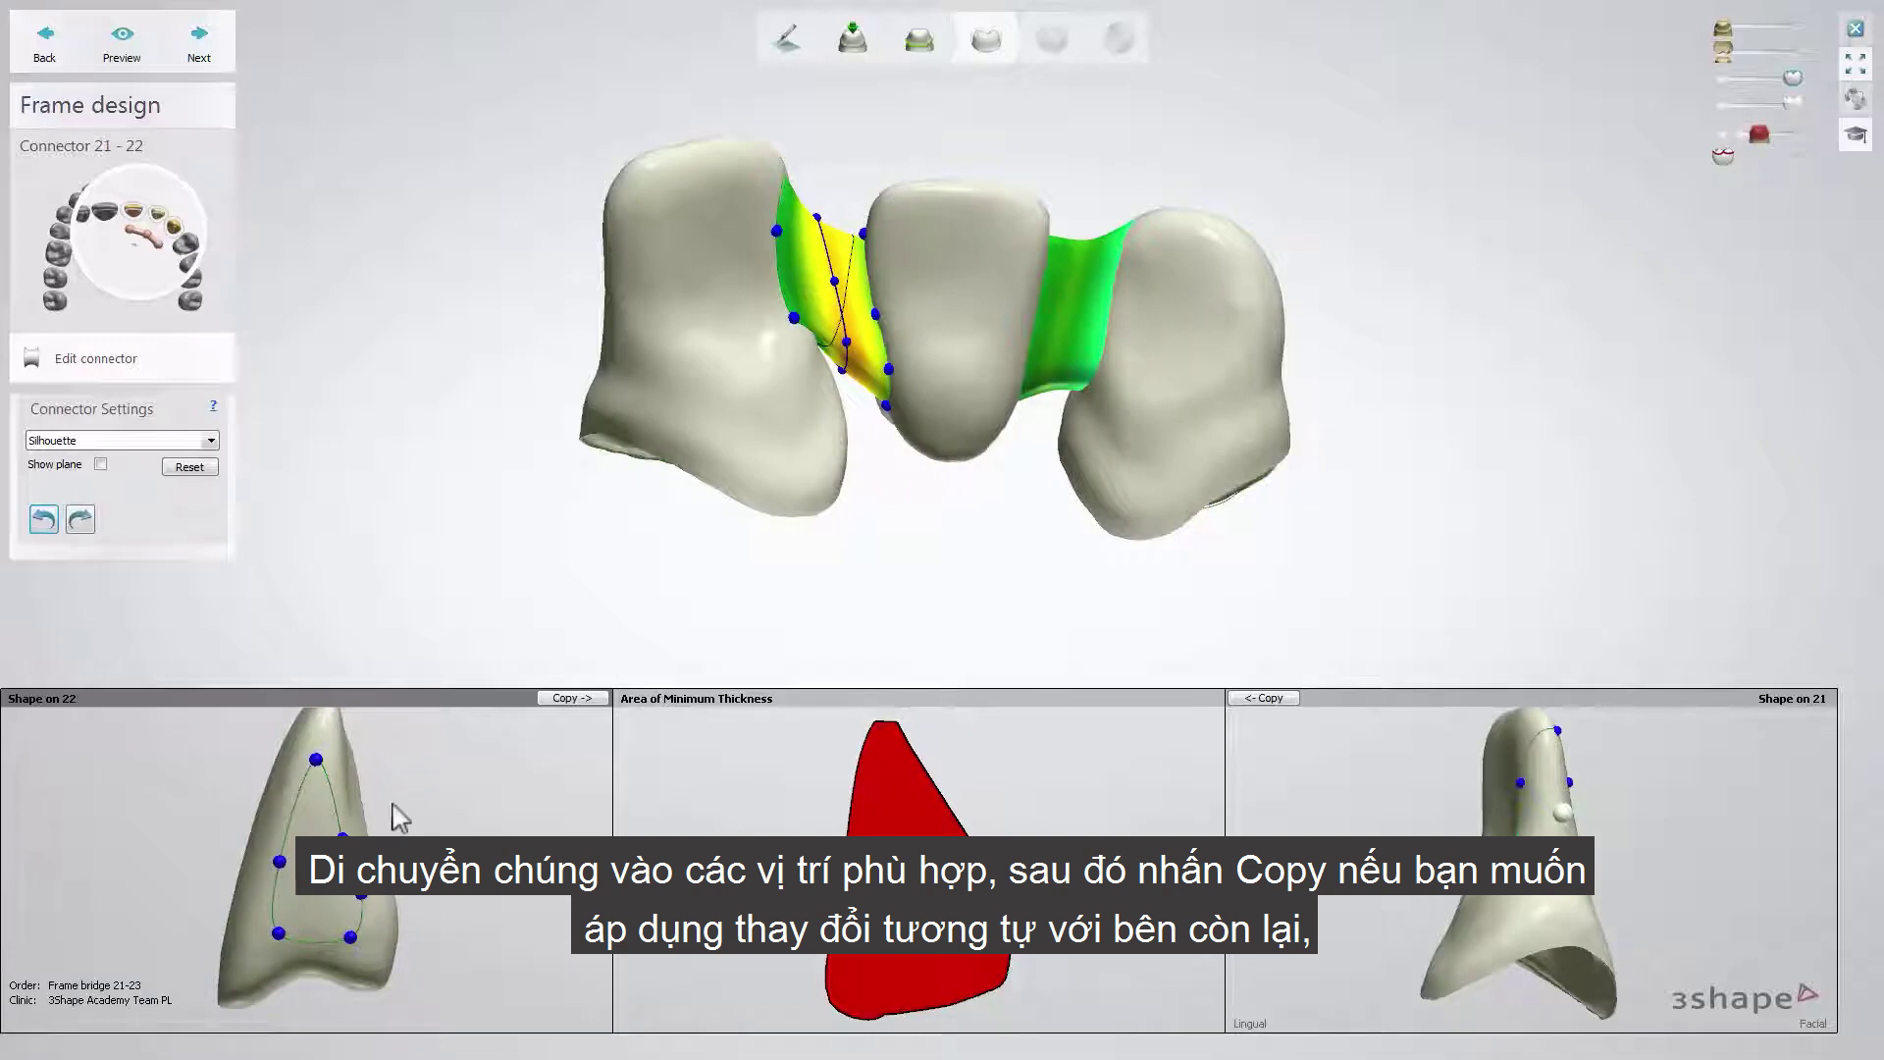
left_click(573, 698)
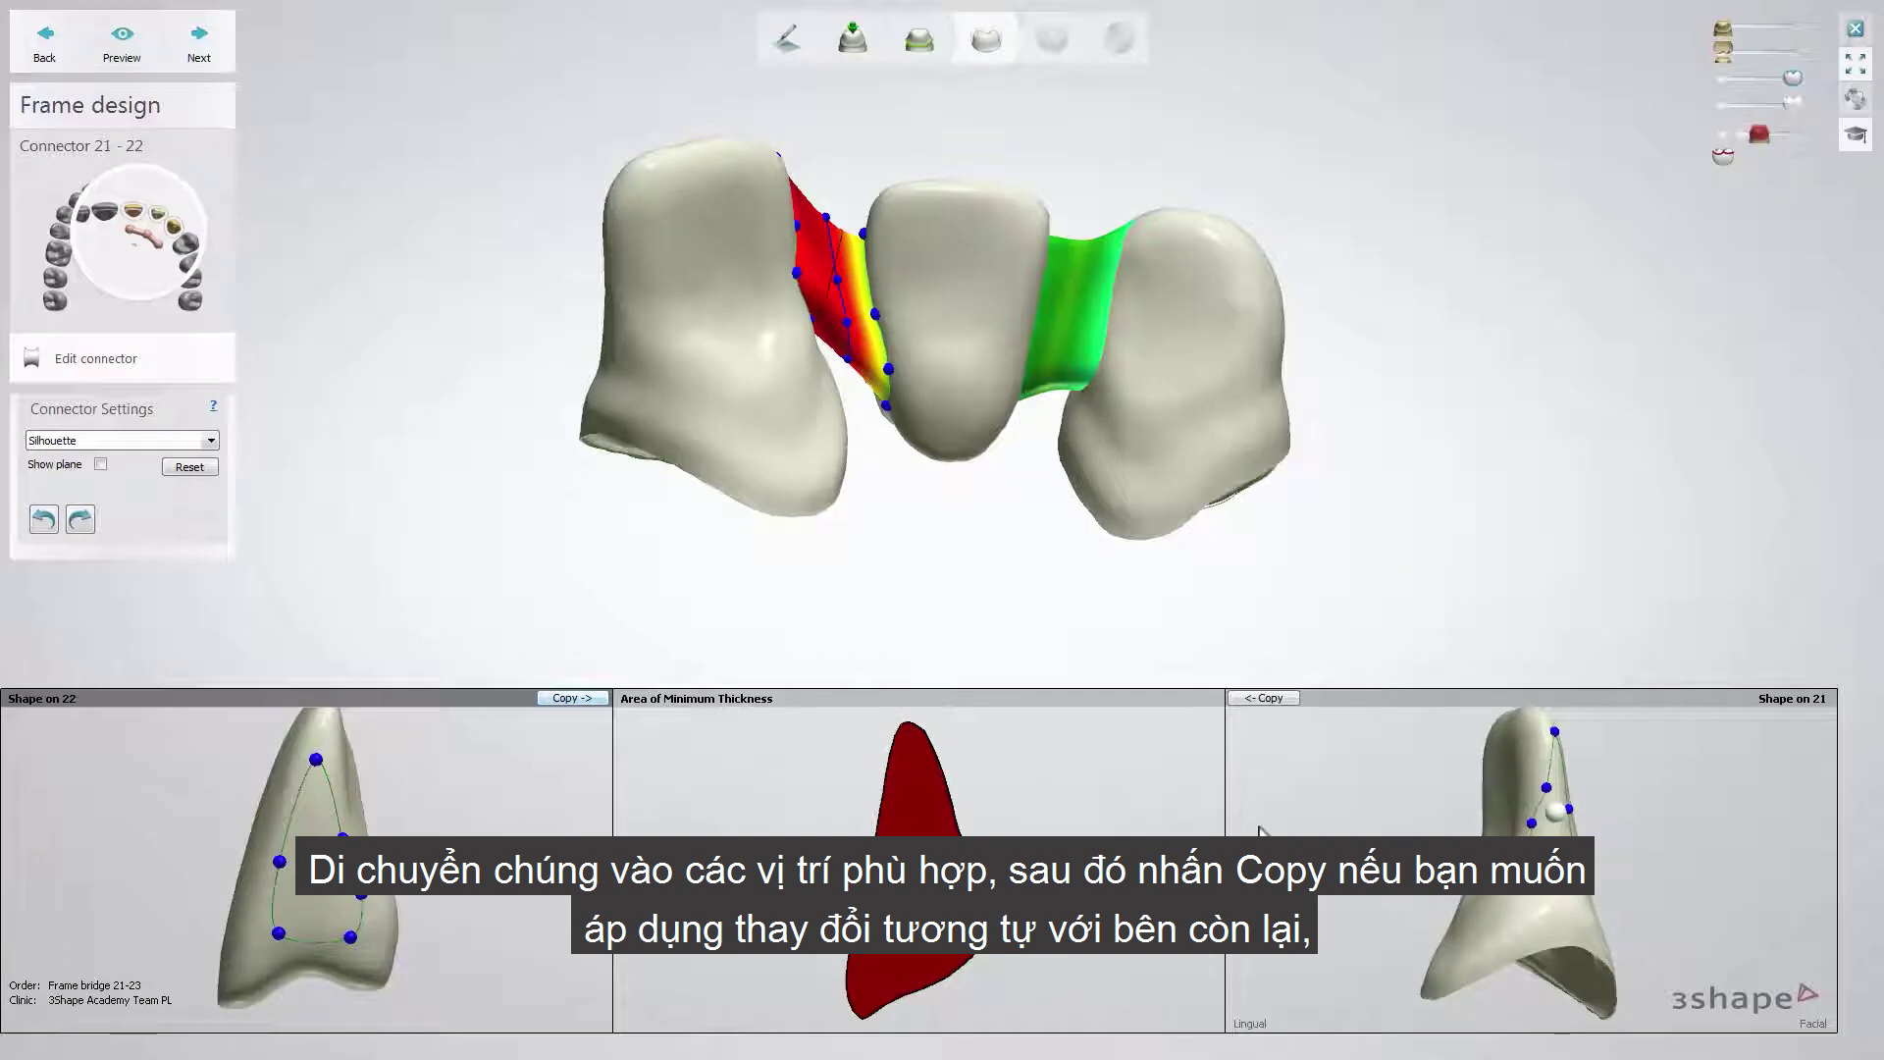
- Pull the 21-side connector outline down and add two control points
right_click_drag(1567, 901, 1525, 914)
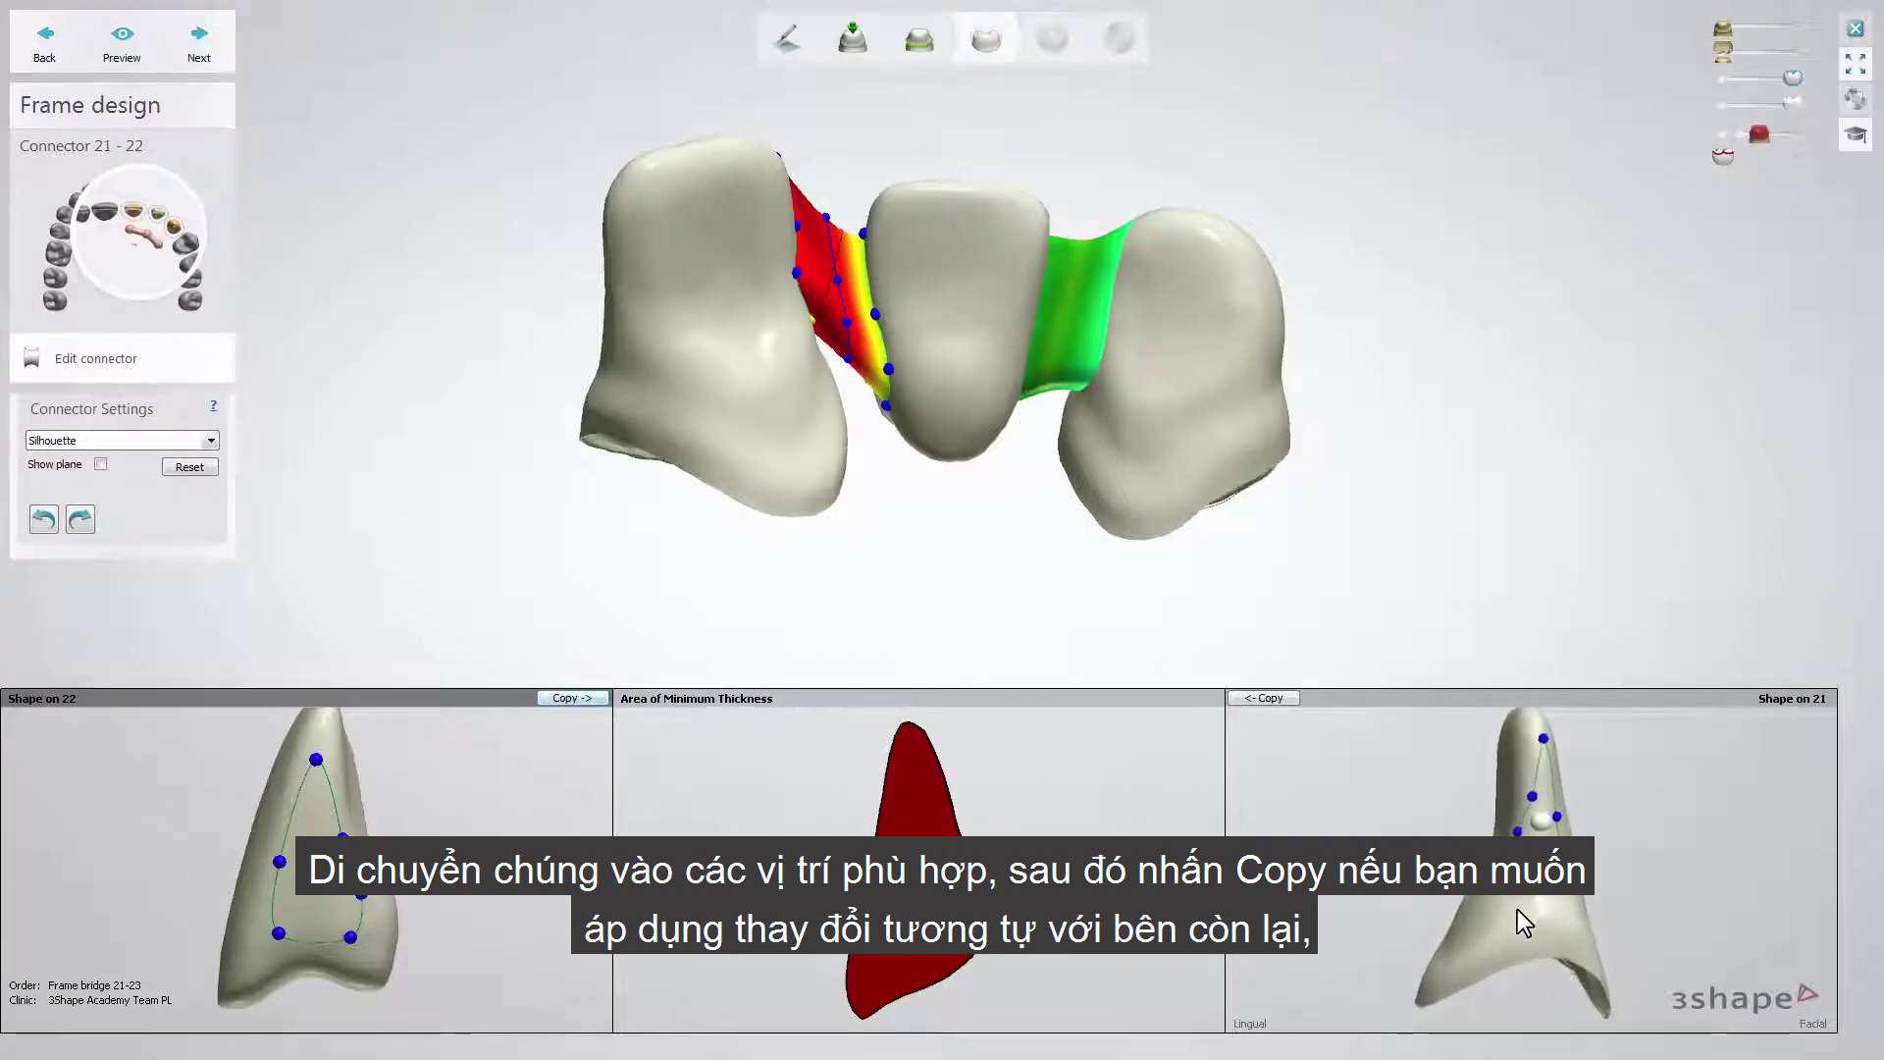
left_click_drag(1544, 832, 1488, 887)
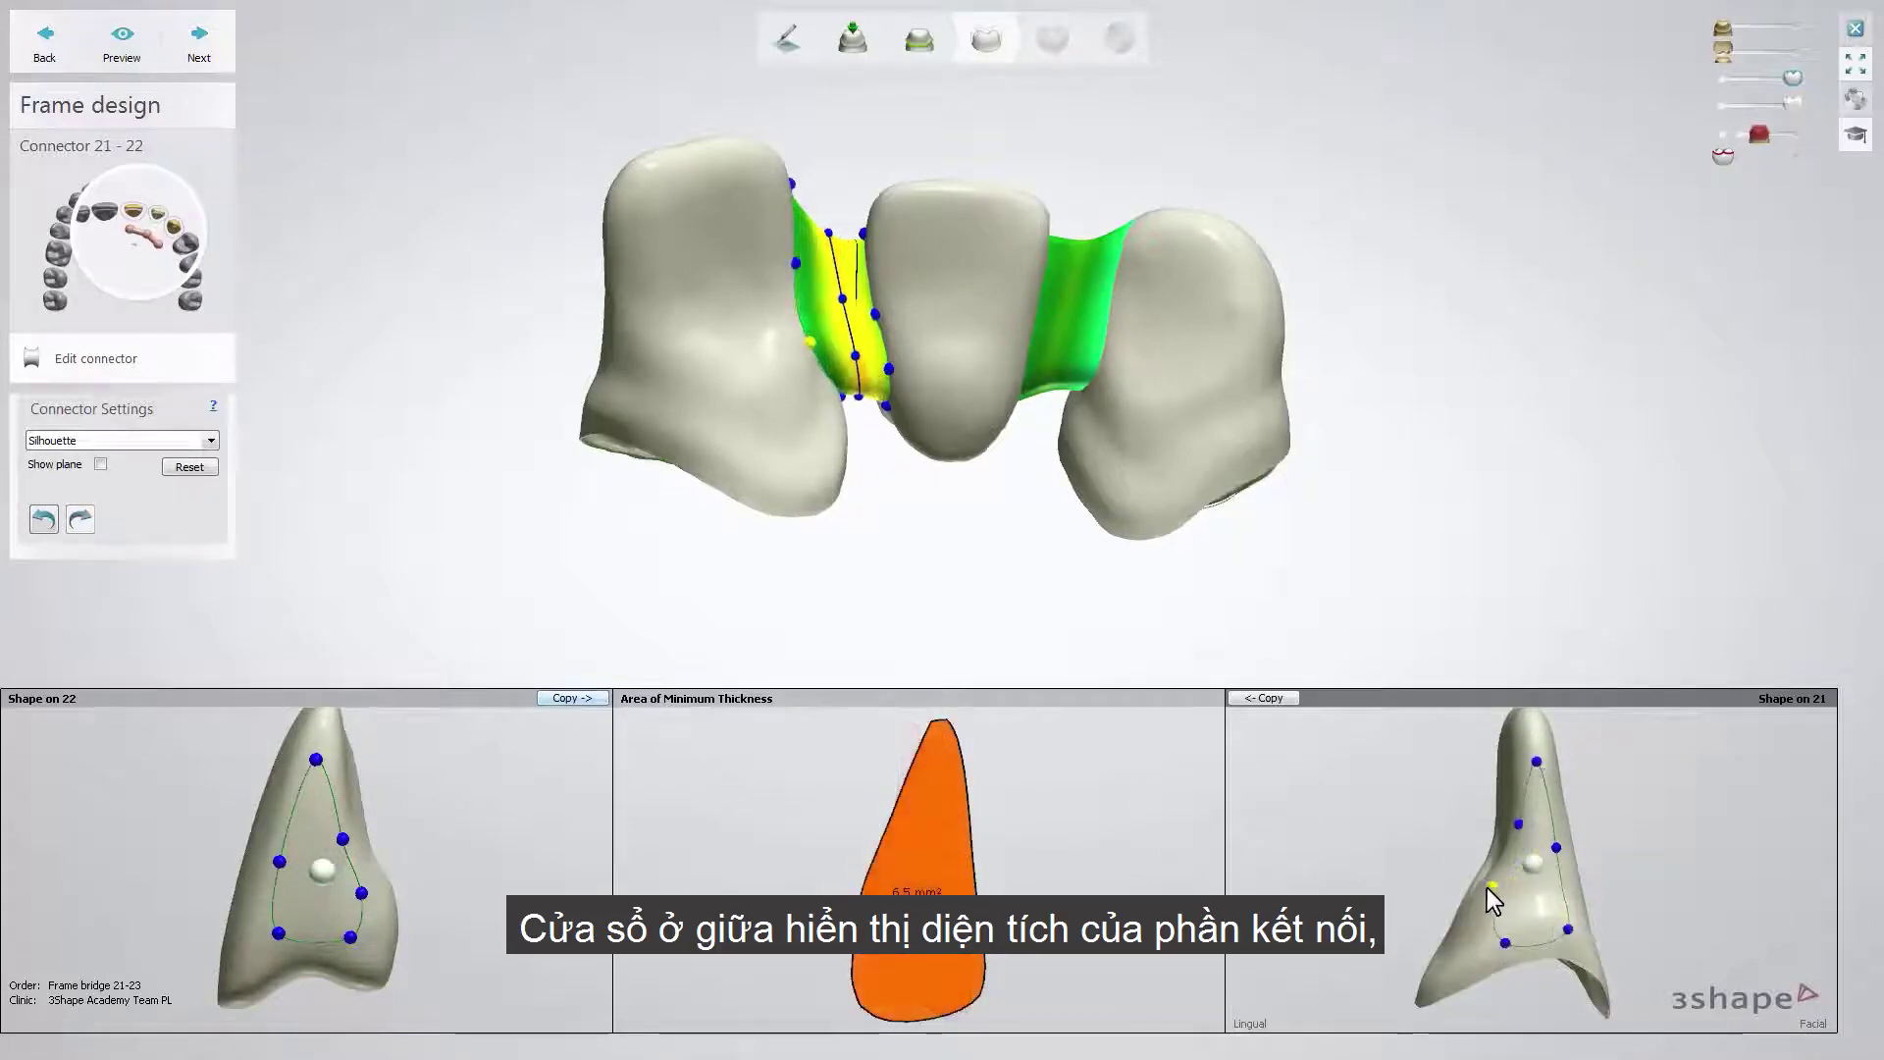
left_click(1514, 800)
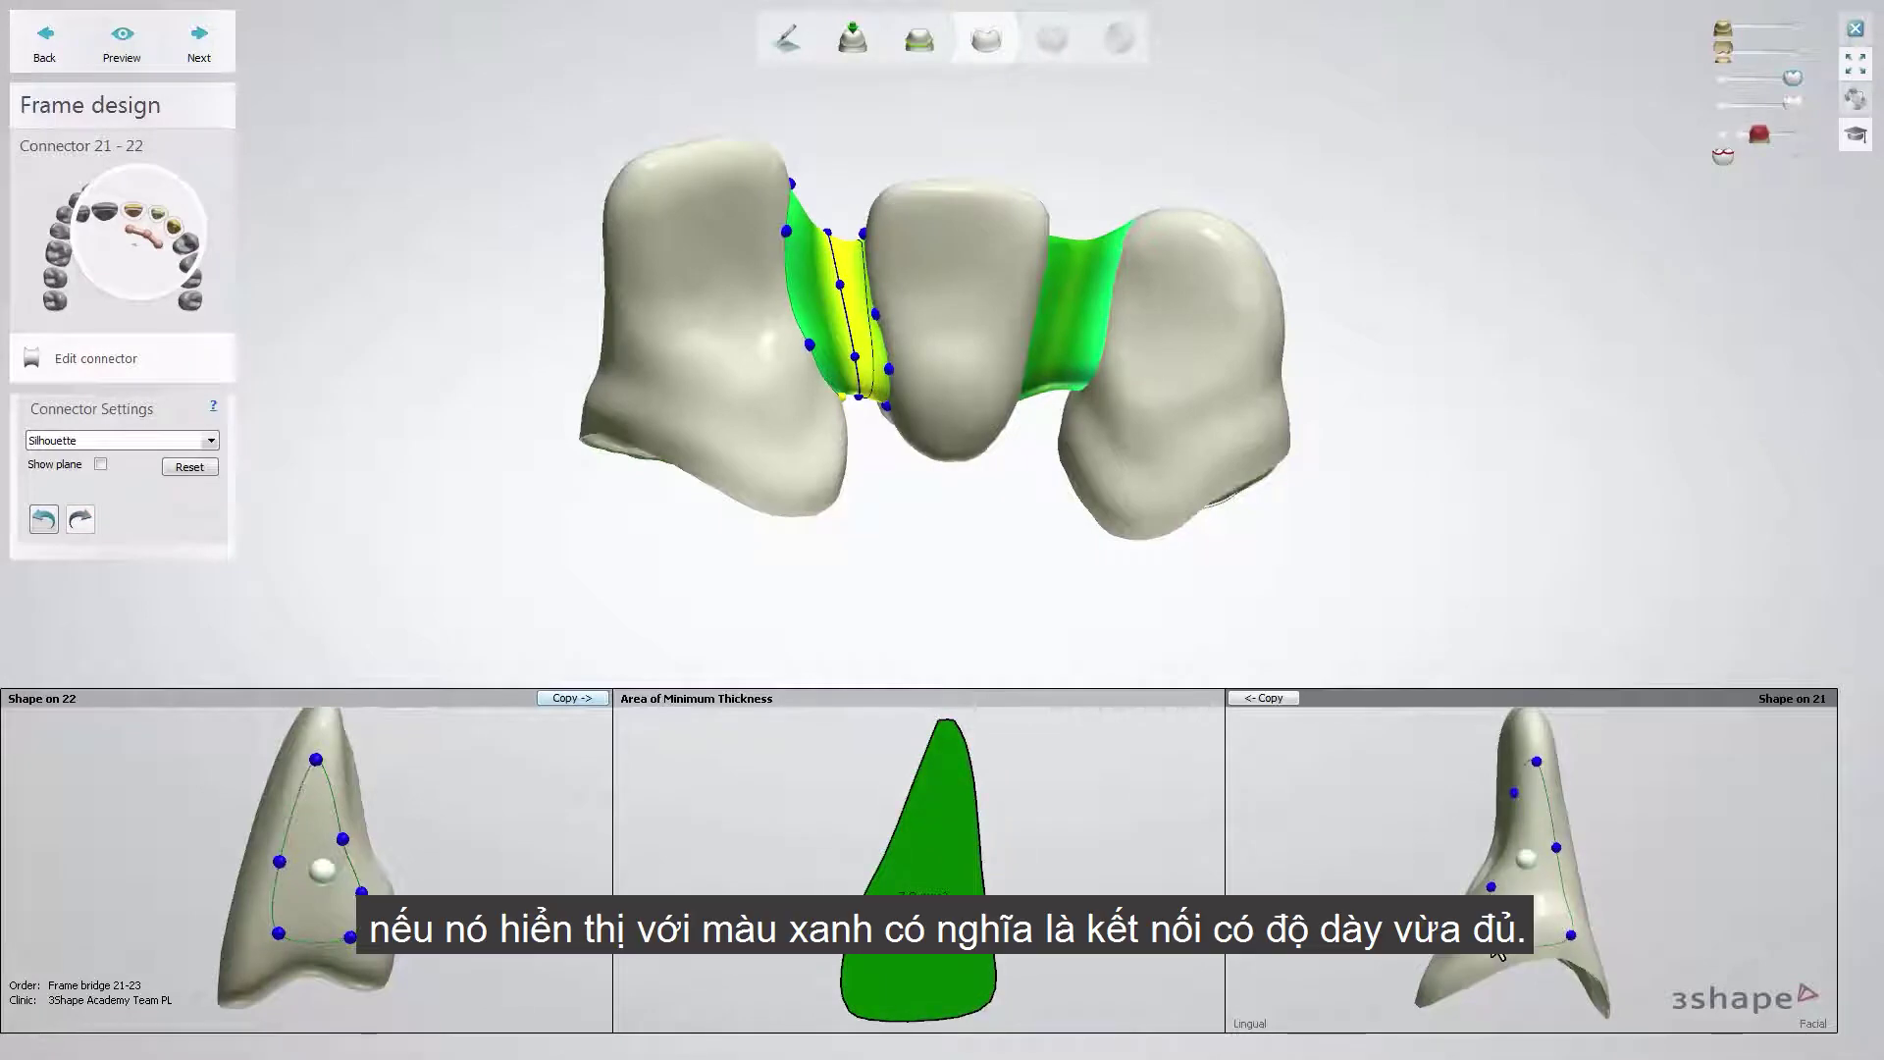
left_click(1494, 945)
- Fine-tune the connector control points and outline position in the 3D view
left_click_drag(805, 369, 812, 381)
right_click_drag(819, 390, 833, 414)
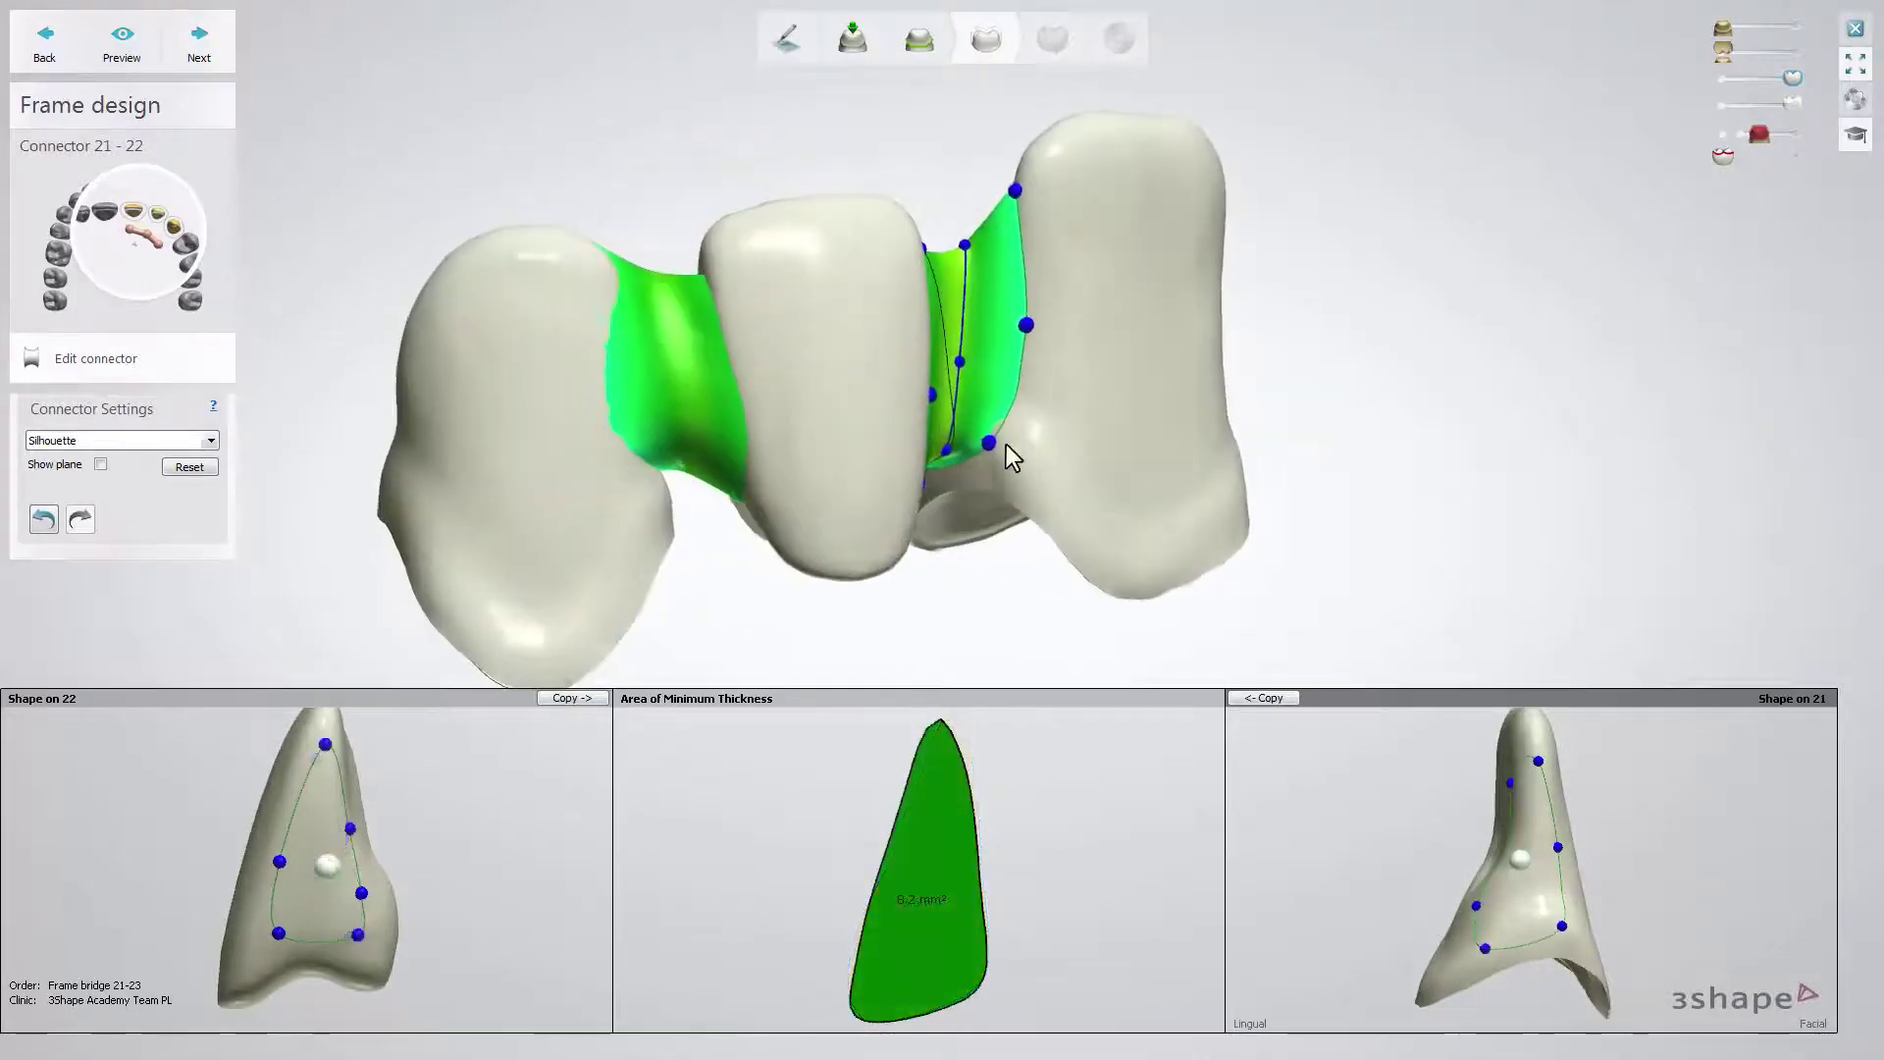
left_click_drag(994, 443, 1003, 440)
right_click_drag(974, 437, 883, 387)
left_click_drag(888, 371, 900, 337)
right_click_drag(903, 358, 935, 406)
left_click_drag(937, 407, 943, 416)
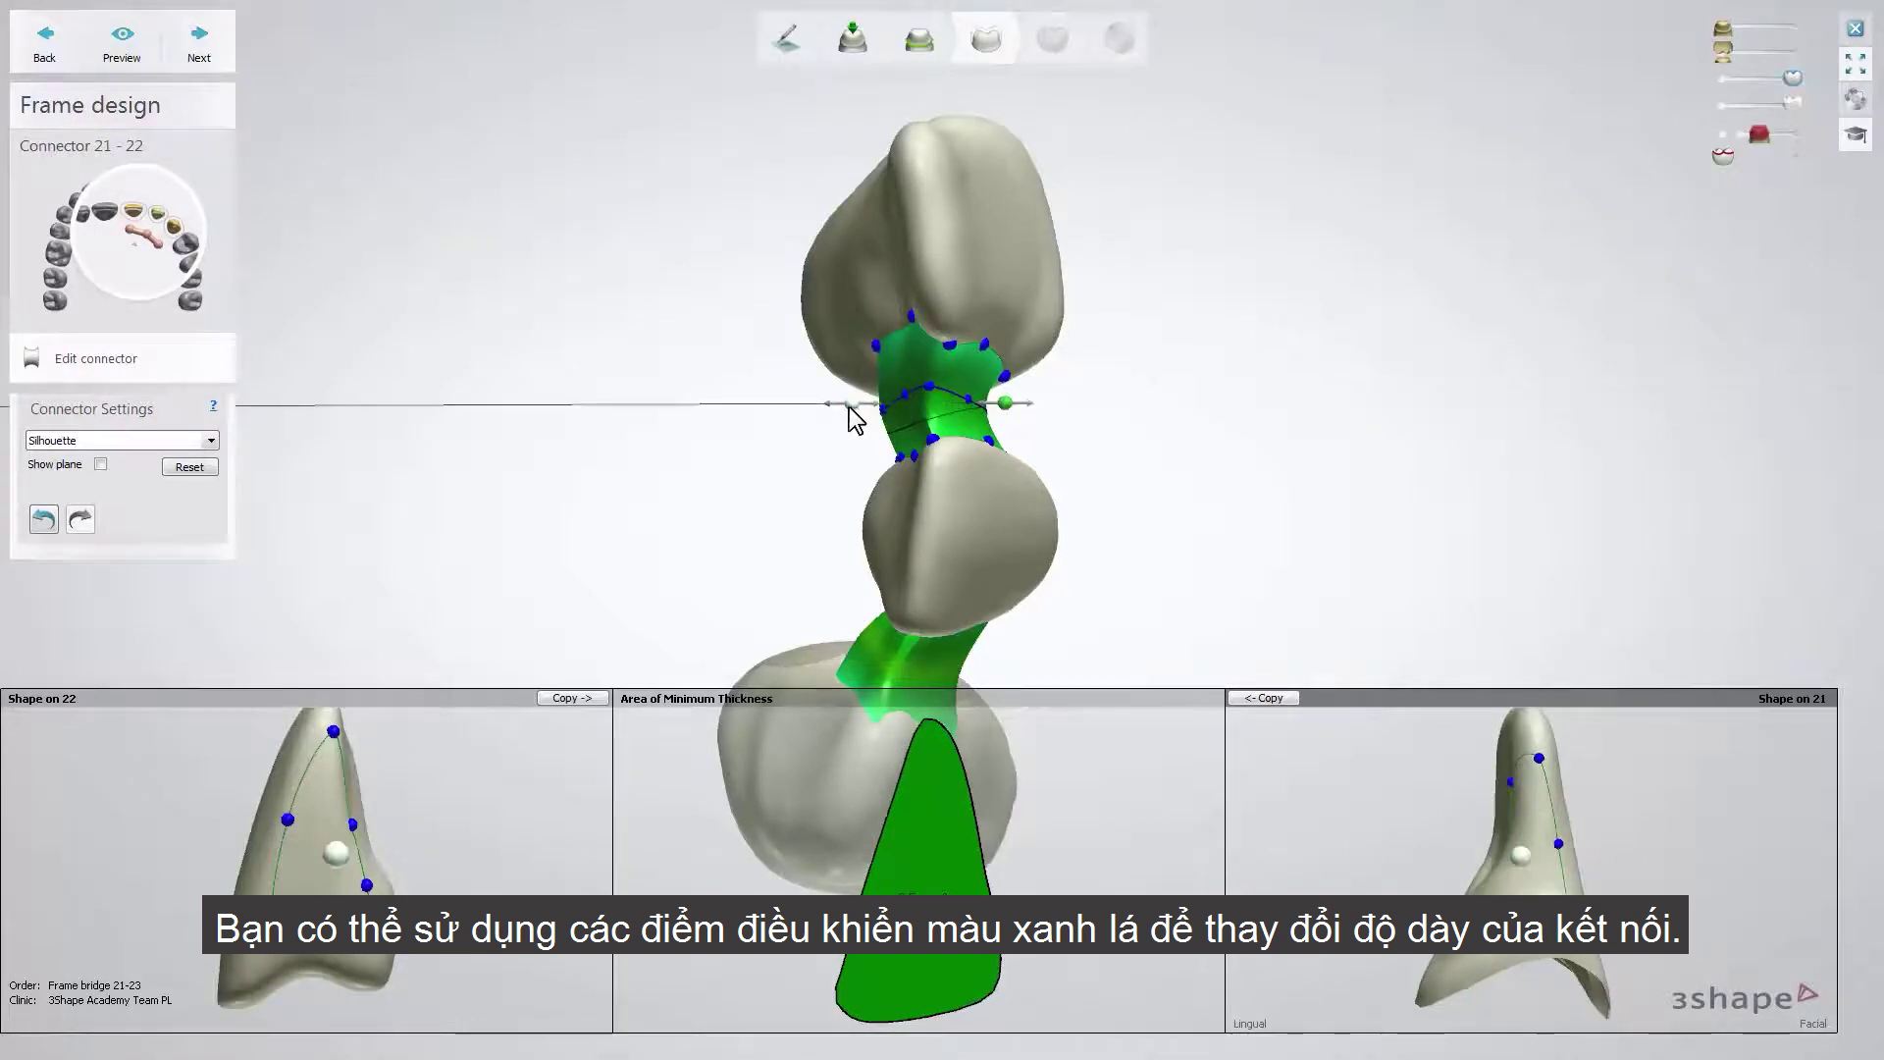
- Slim the 21–22 connector slightly and make connector 22–23 active
right_click_drag(856, 412, 916, 465)
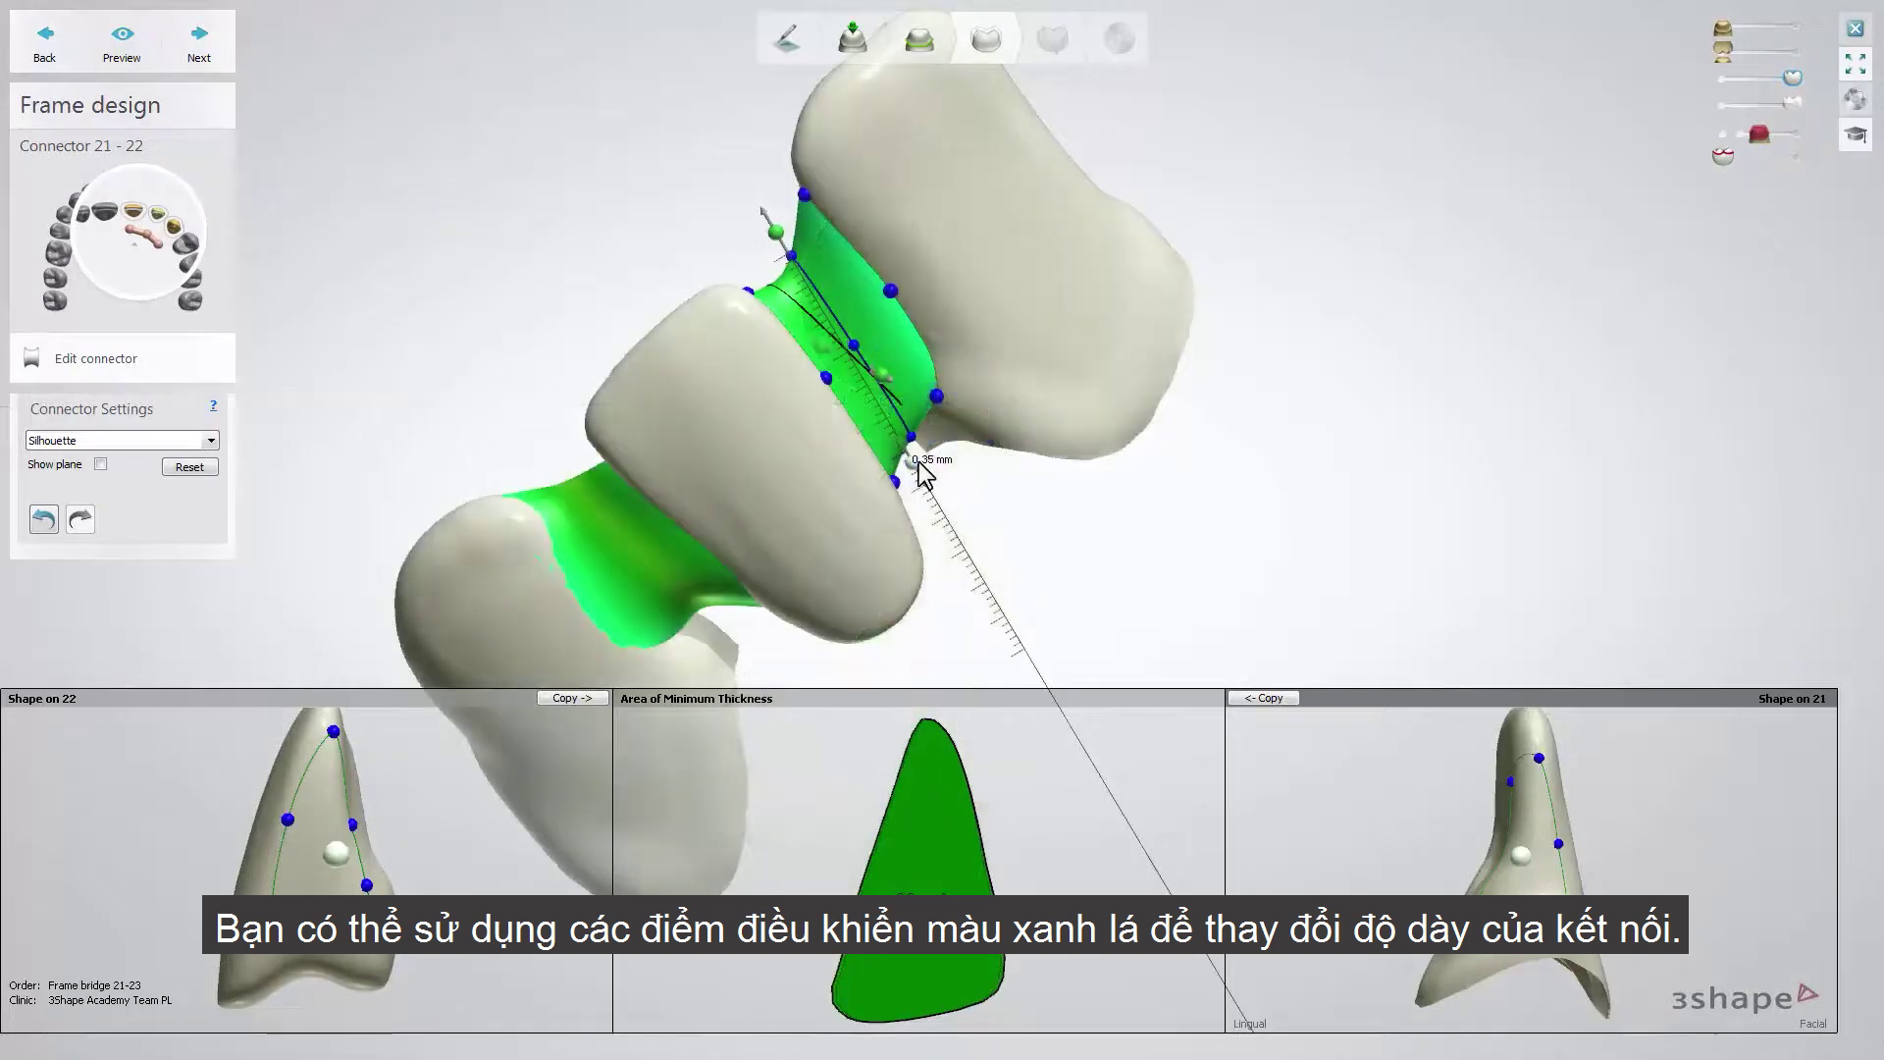
left_click_drag(917, 465, 908, 443)
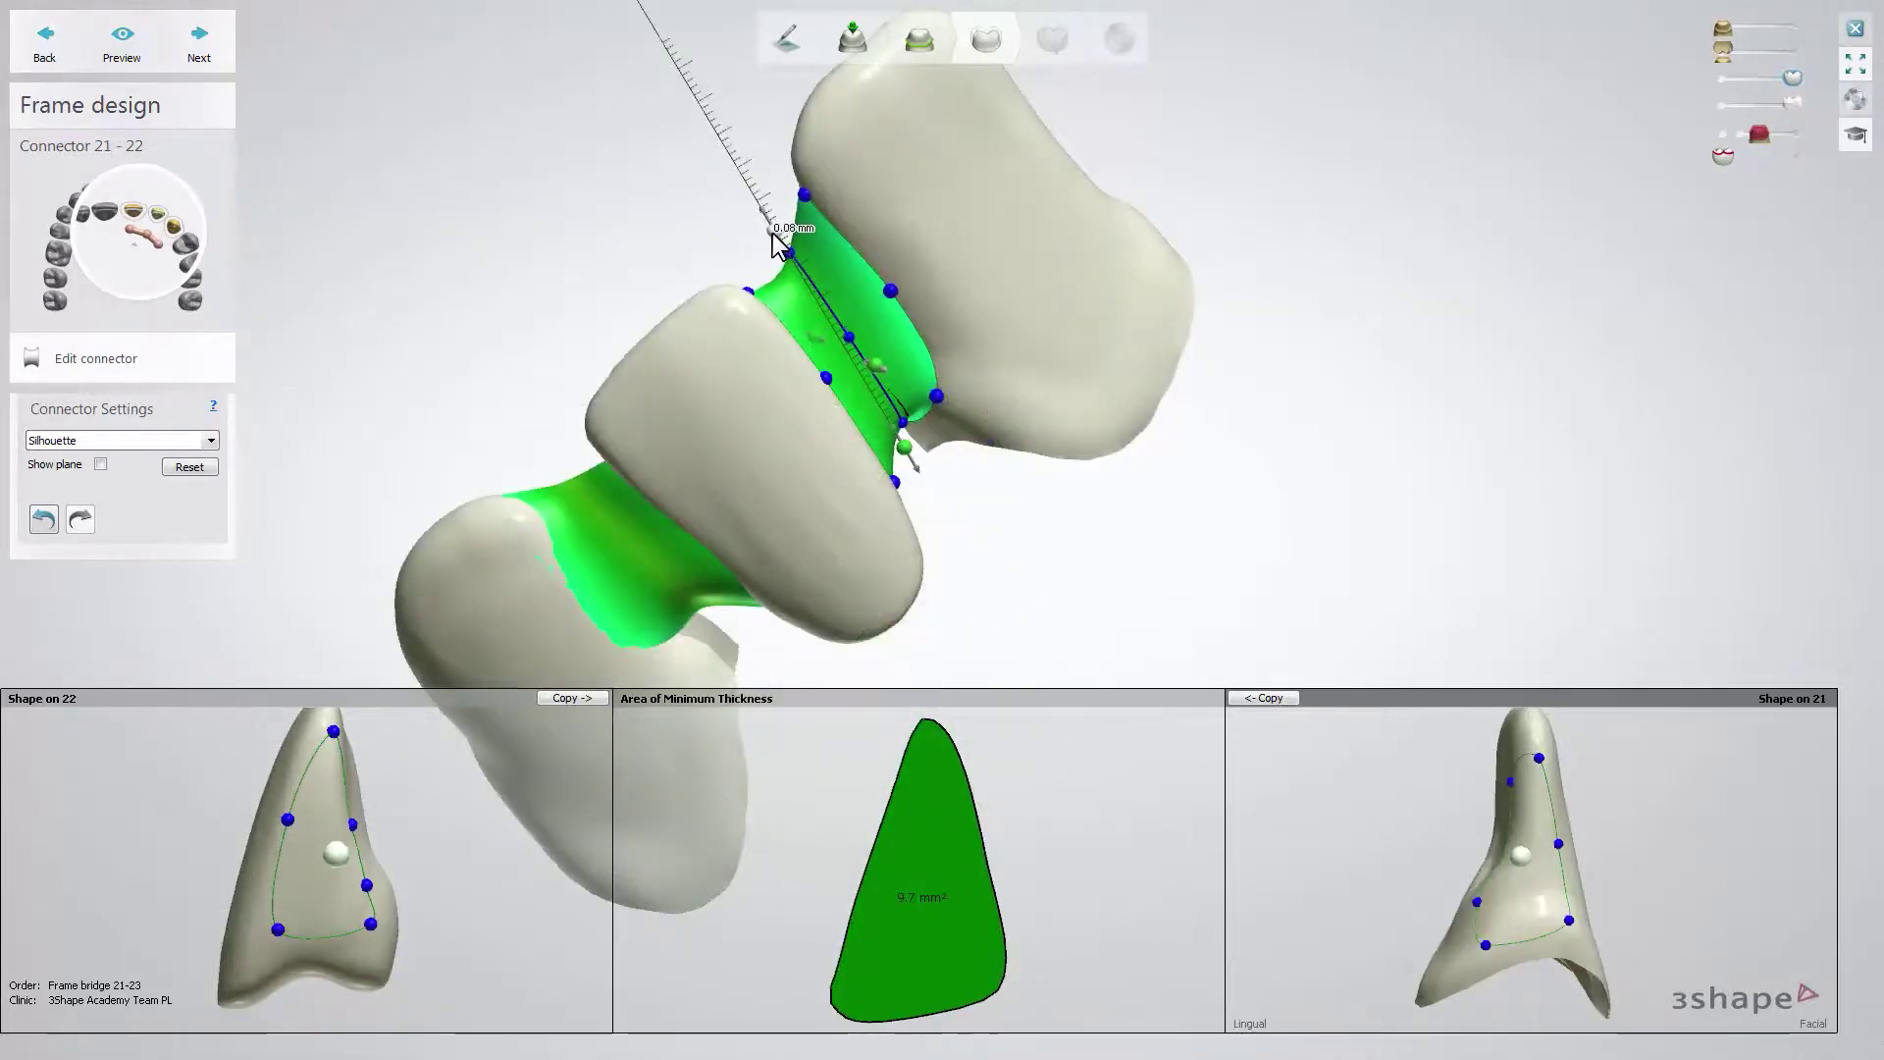
left_click(775, 240)
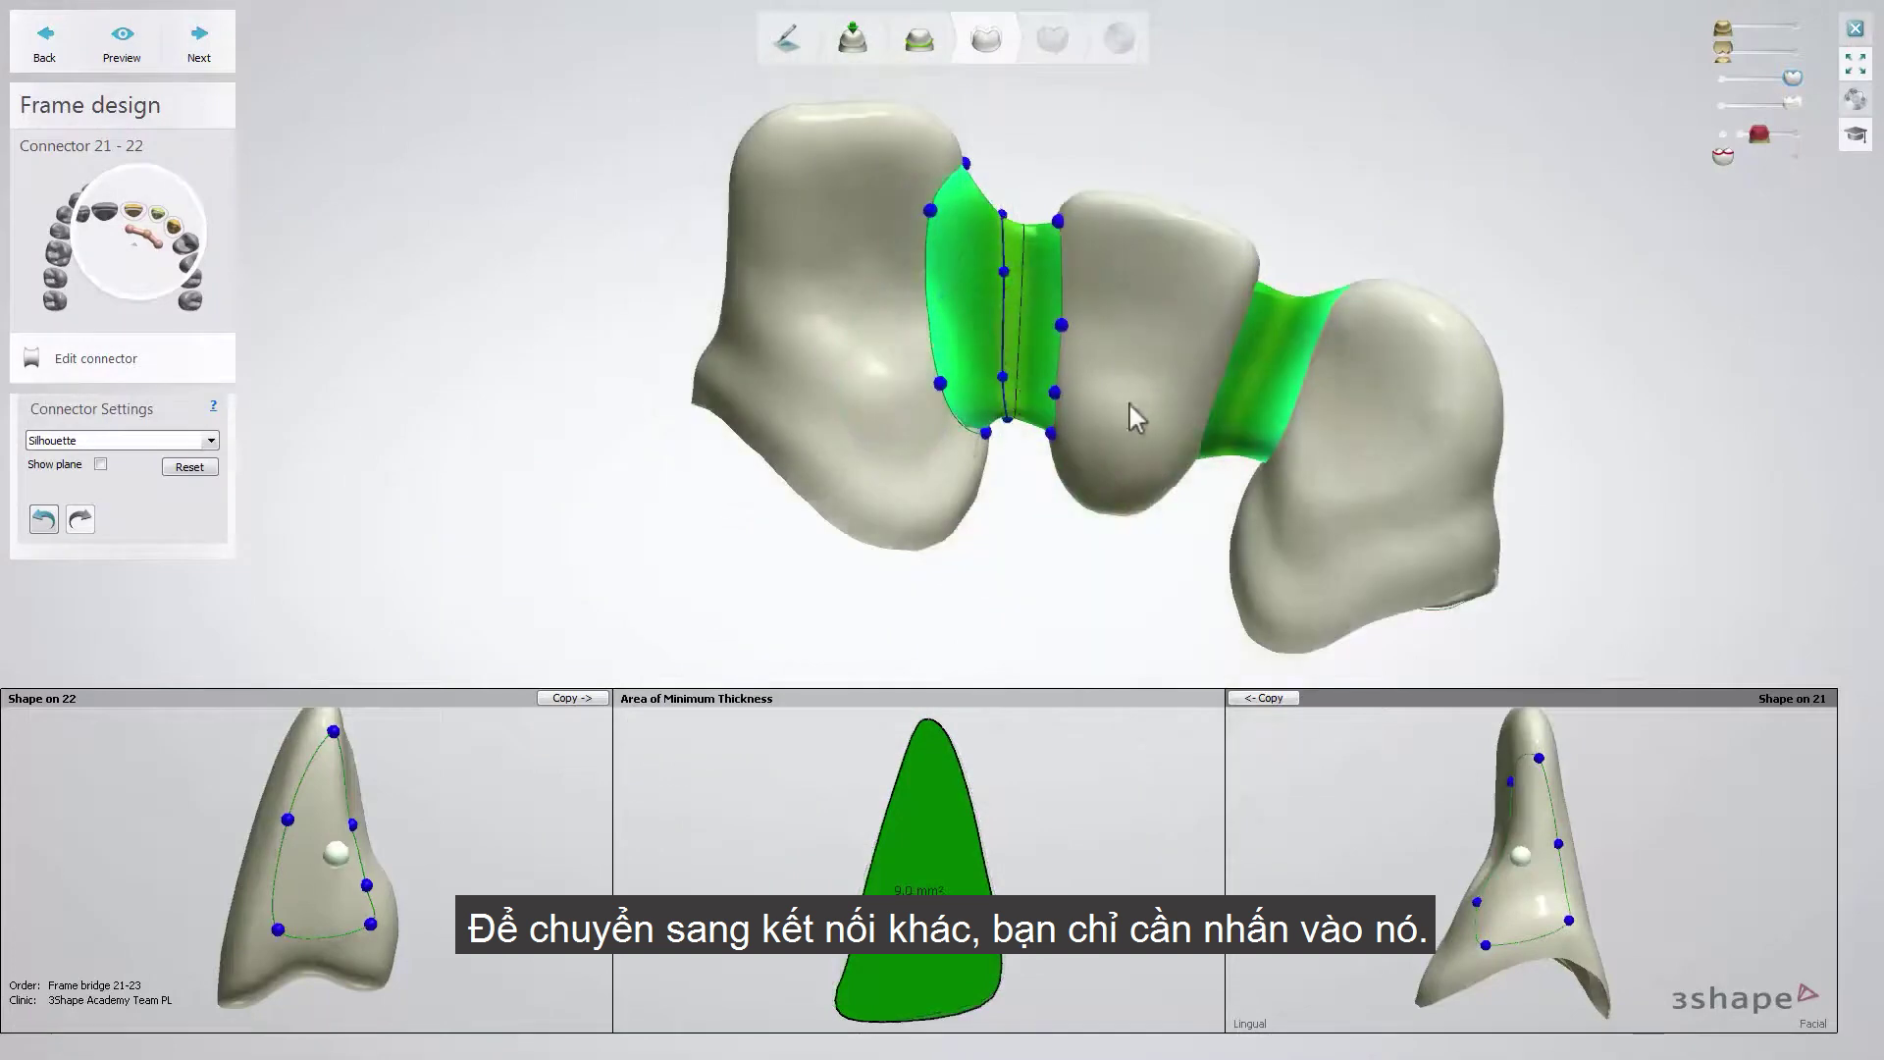
left_click(1273, 417)
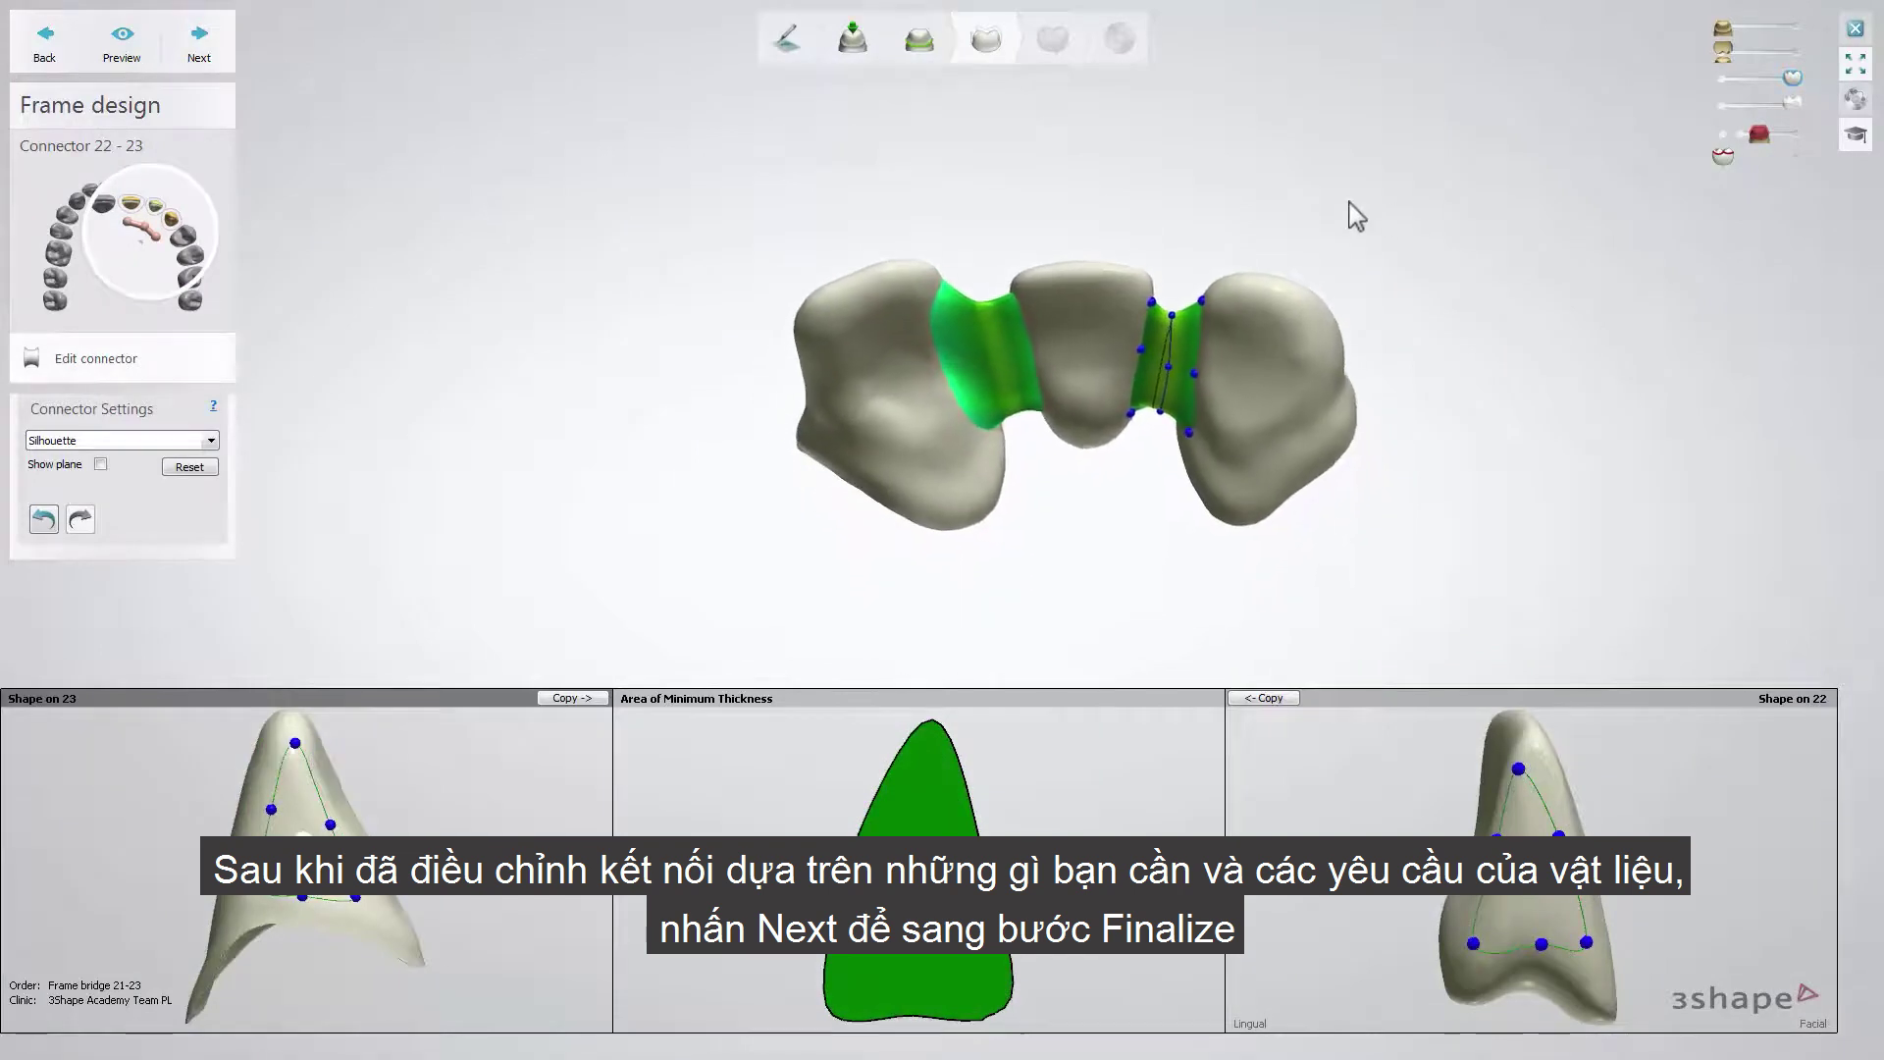
- Go to Finalize, fade out the jaw models, and view the bridge from the front
left_click(201, 51)
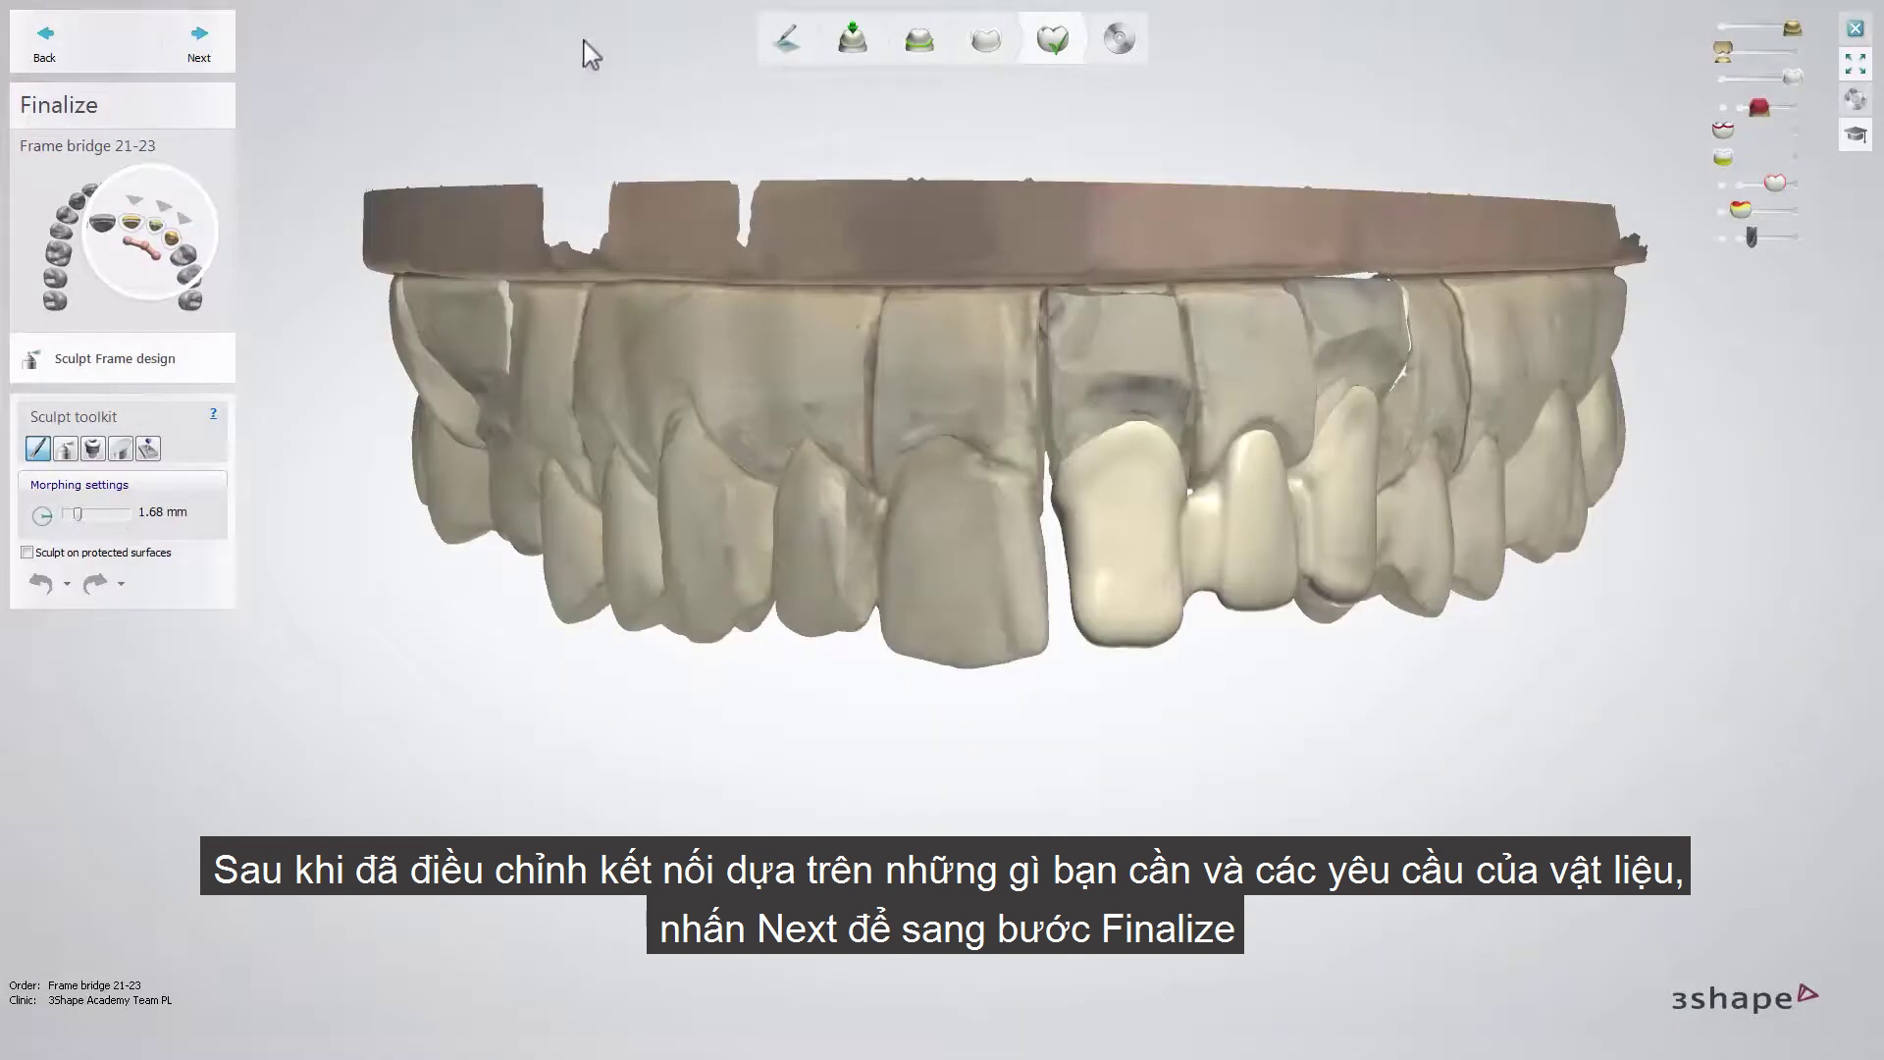
left_click_drag(1792, 28, 1717, 30)
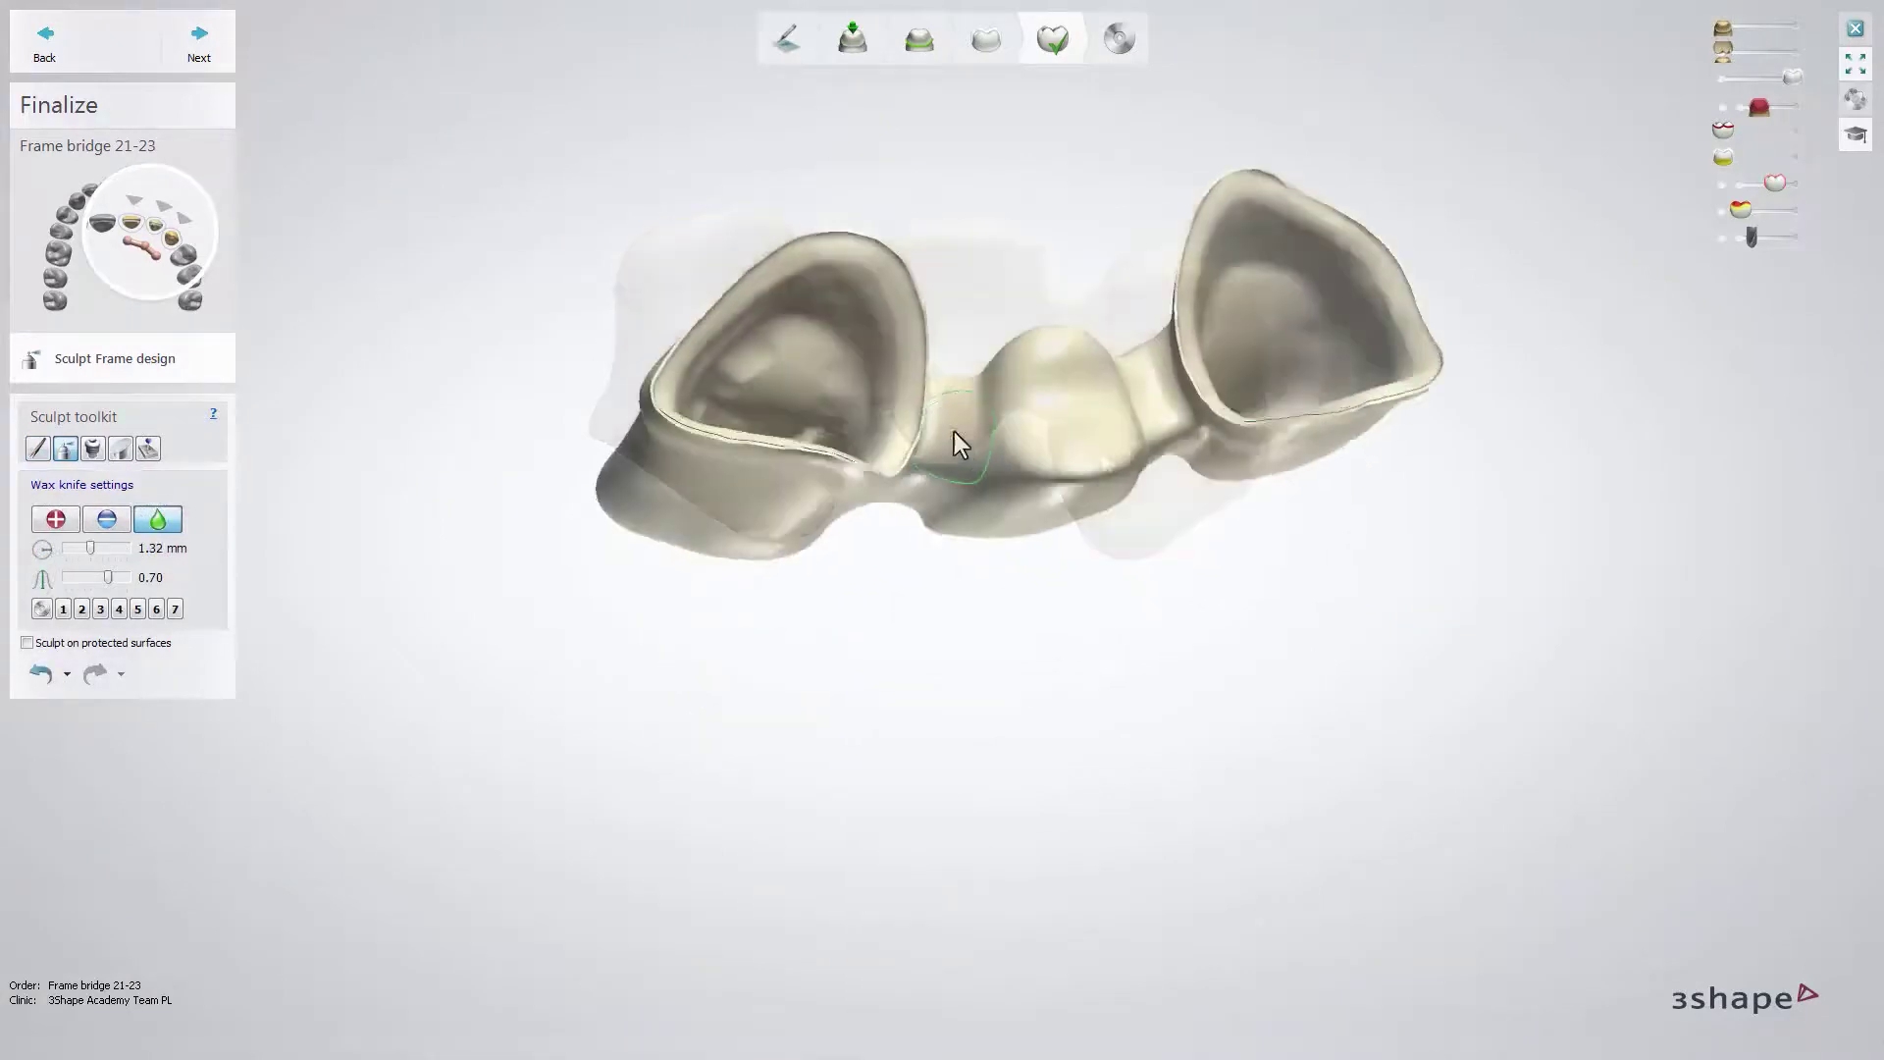
mouse_move(954, 432)
right_mouse_down()
mouse_move(997, 341)
mouse_move(1003, 397)
mouse_move(970, 381)
mouse_move(1226, 361)
right_mouse_up()
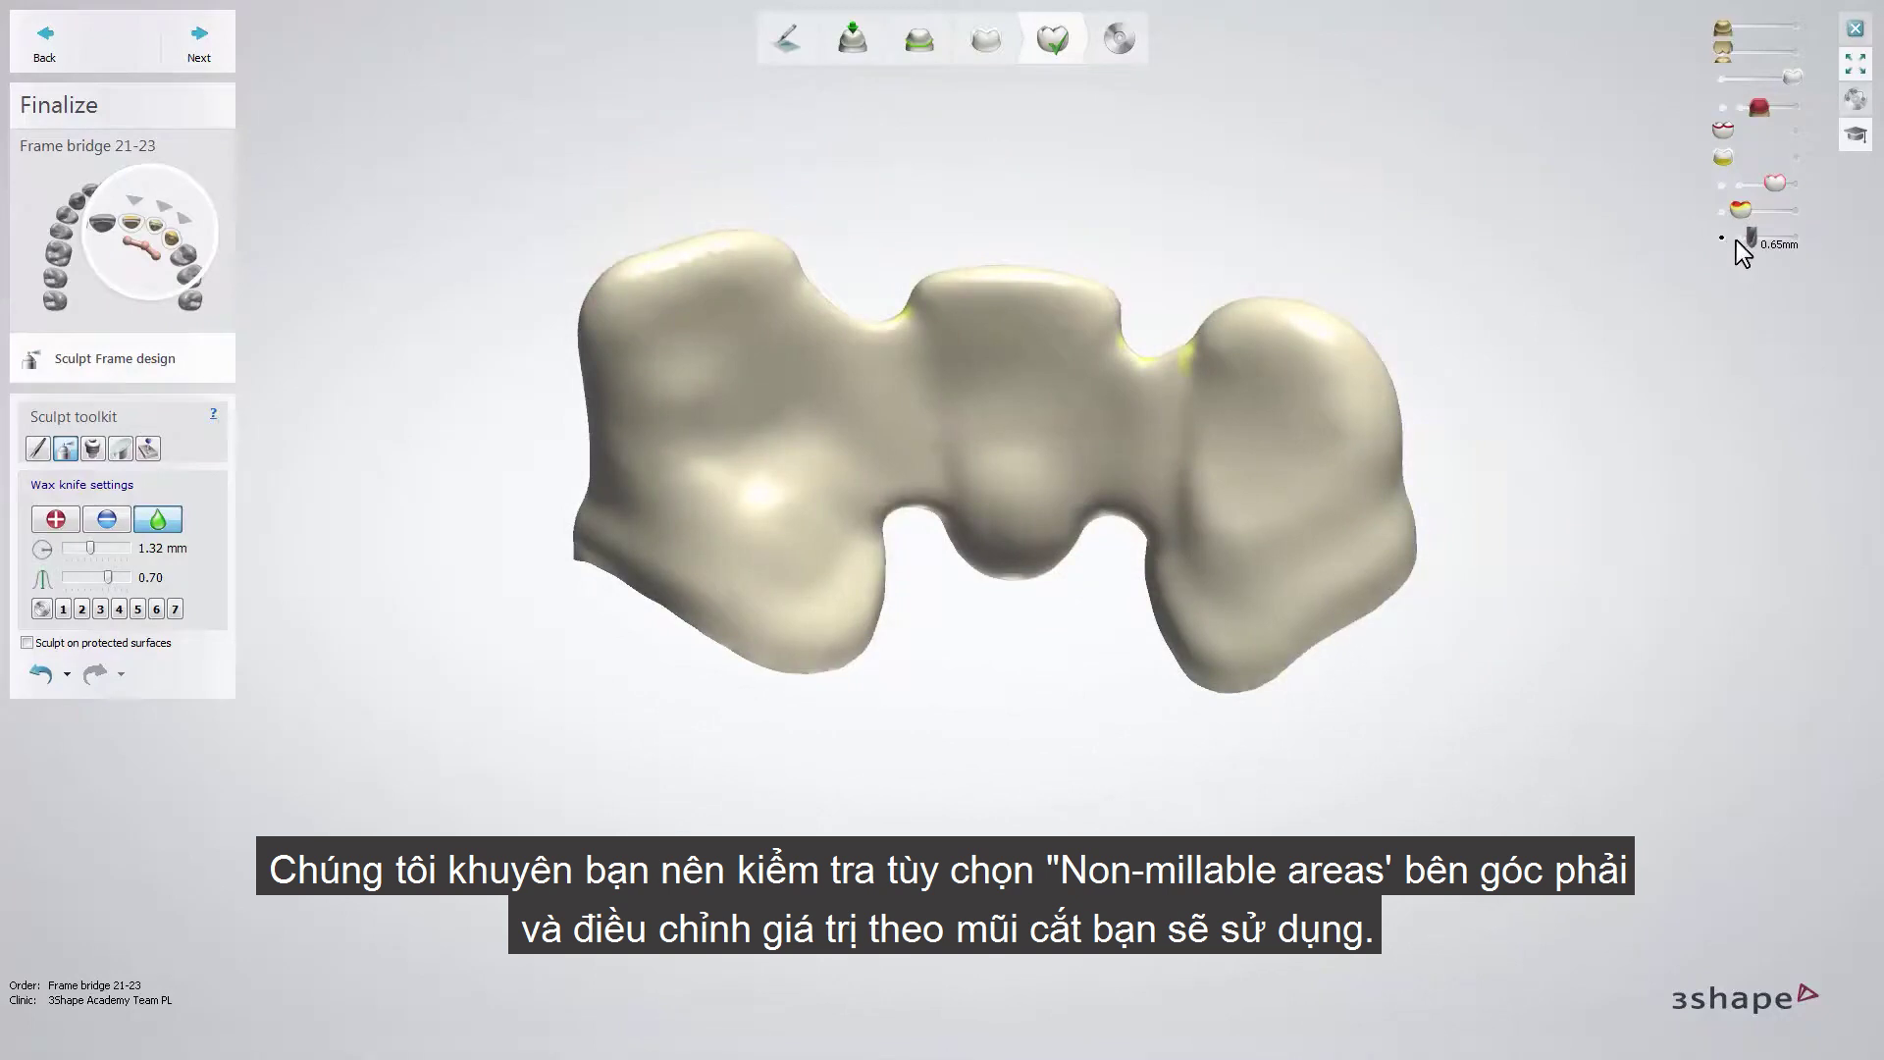
- Raise the Non-millable areas slider to show red/yellow areas at both connectors
left_click_drag(1748, 239, 1771, 240)
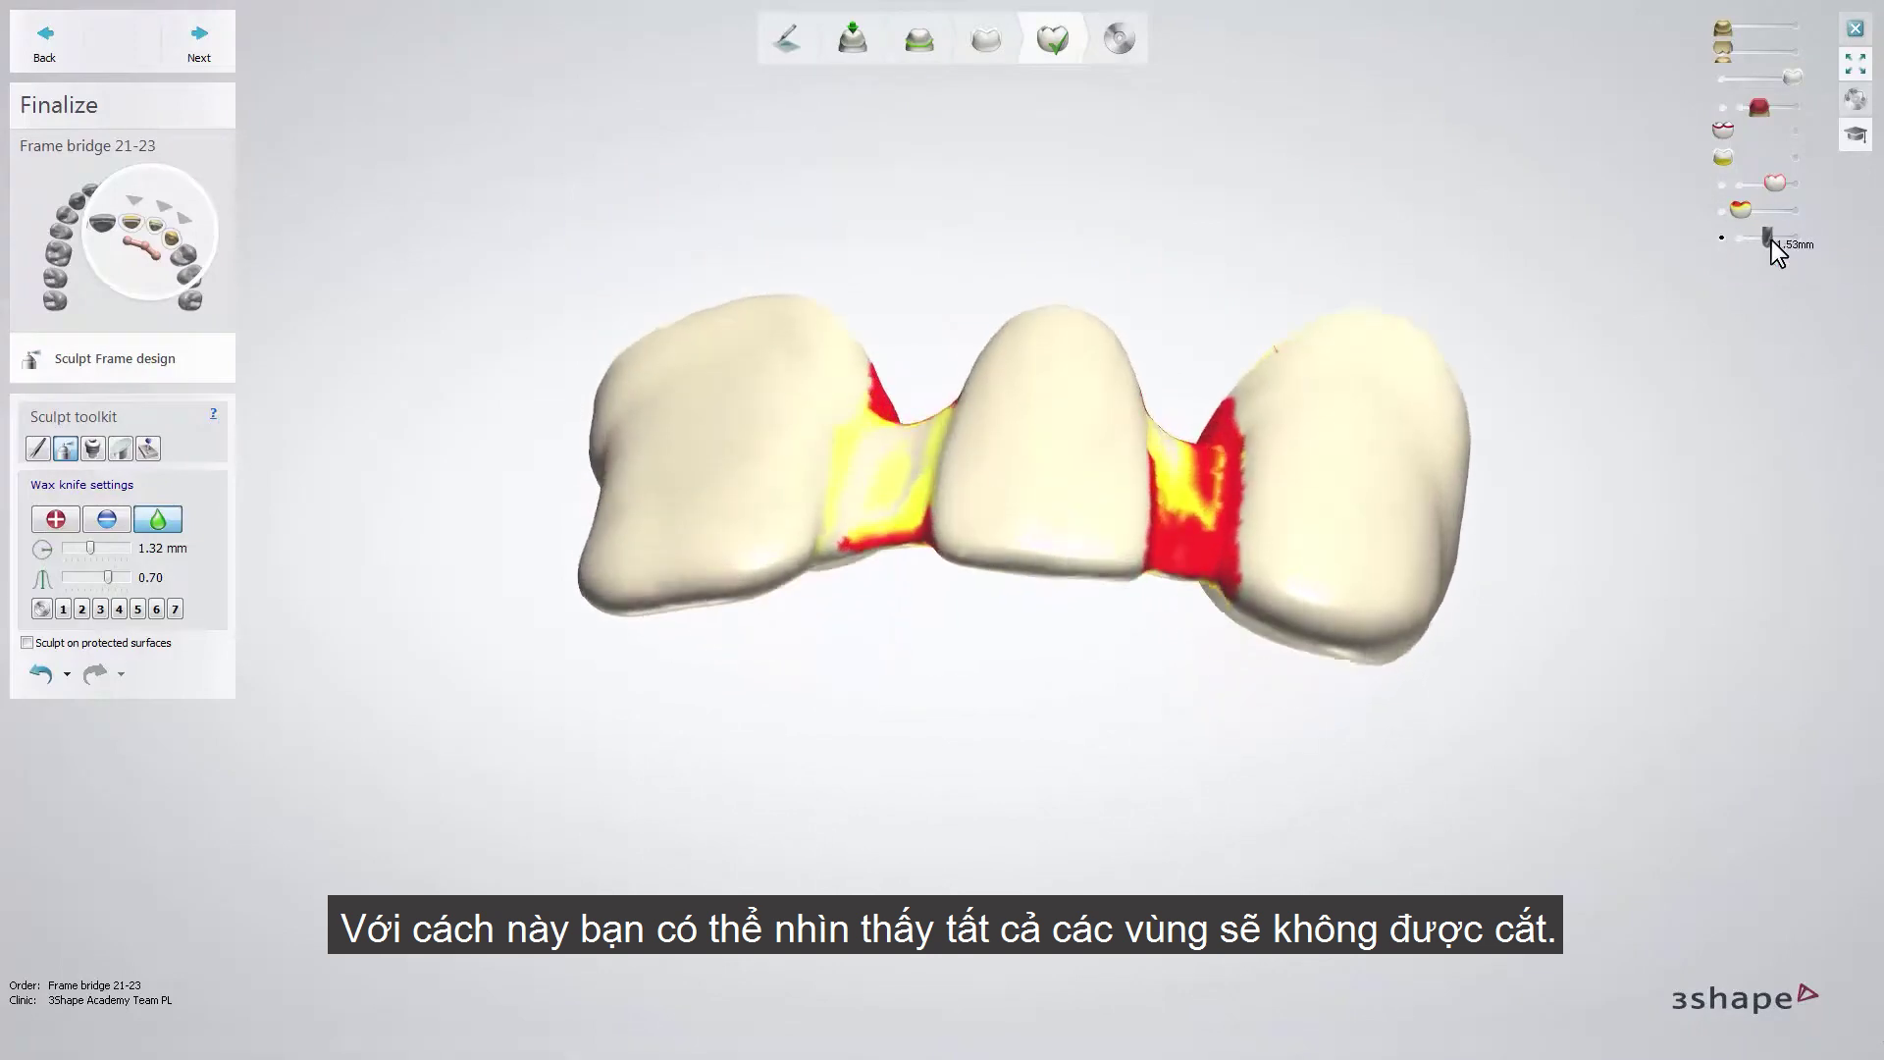
left_click_drag(1775, 239, 1786, 240)
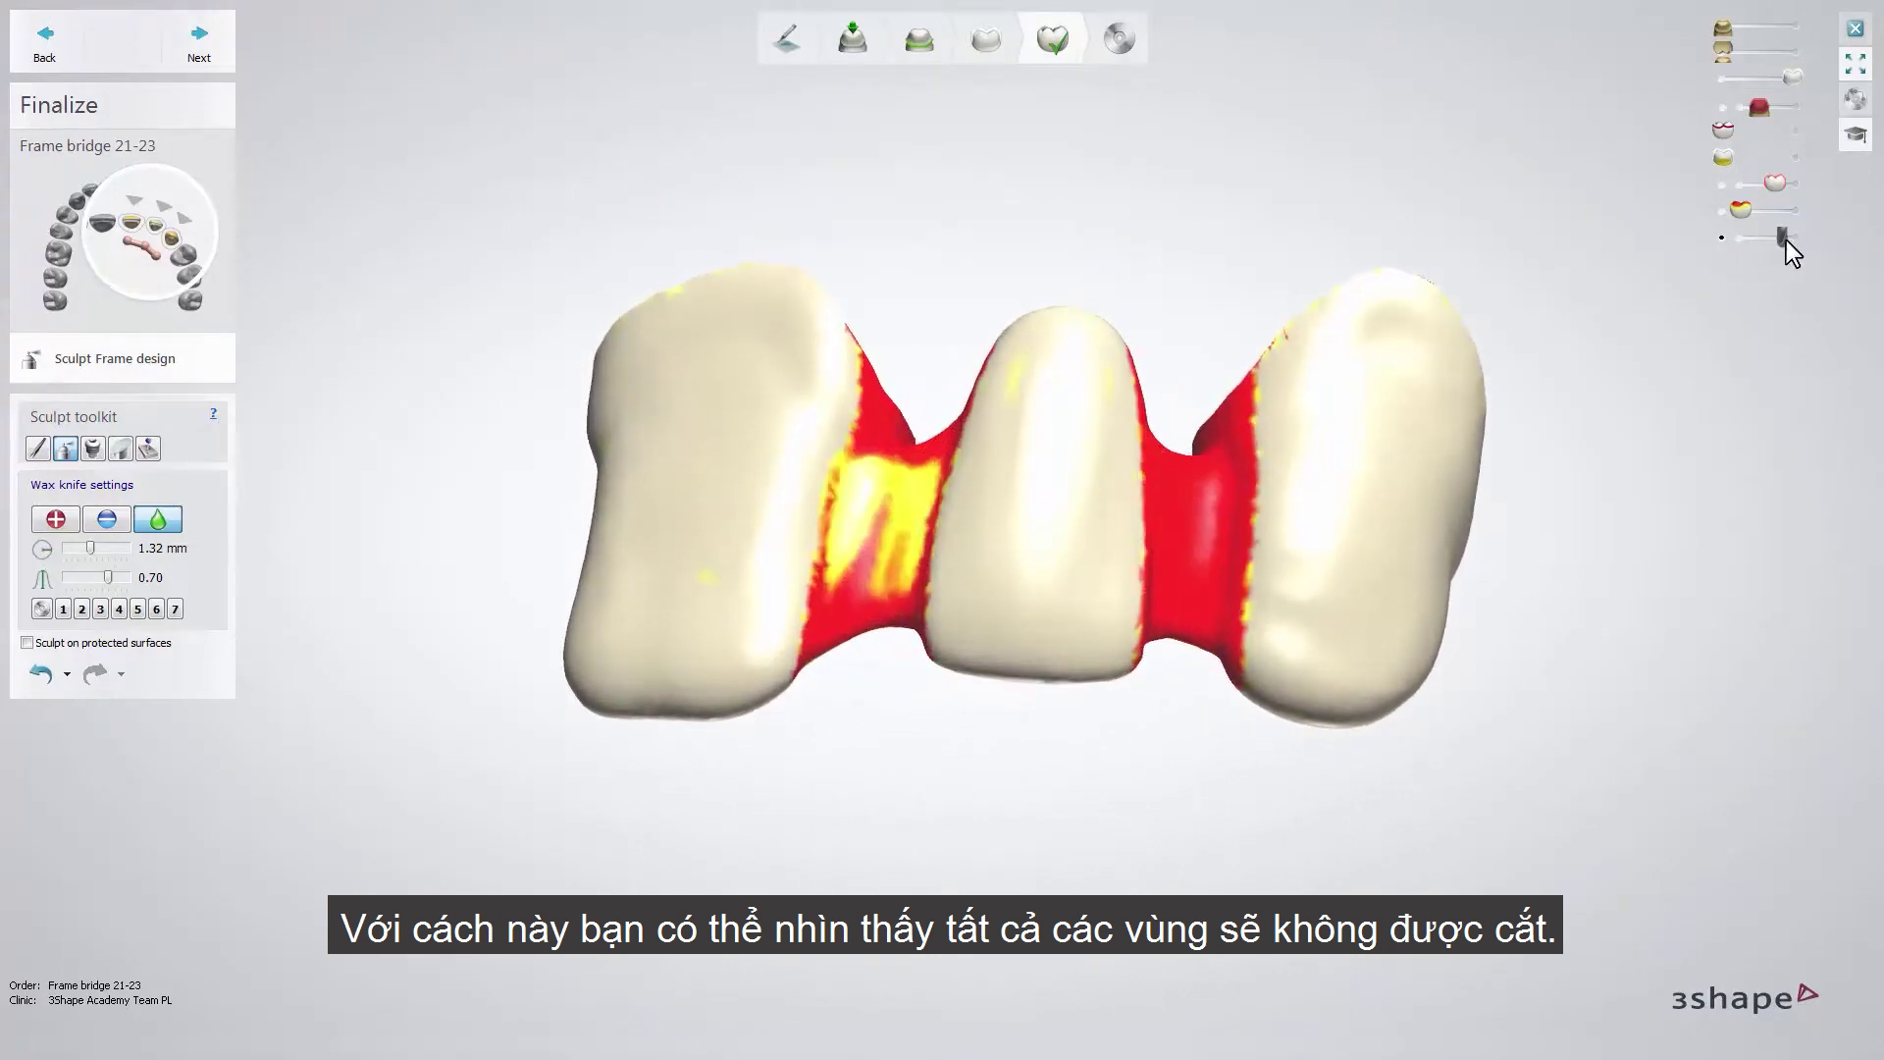
left_click_drag(1790, 239, 1771, 242)
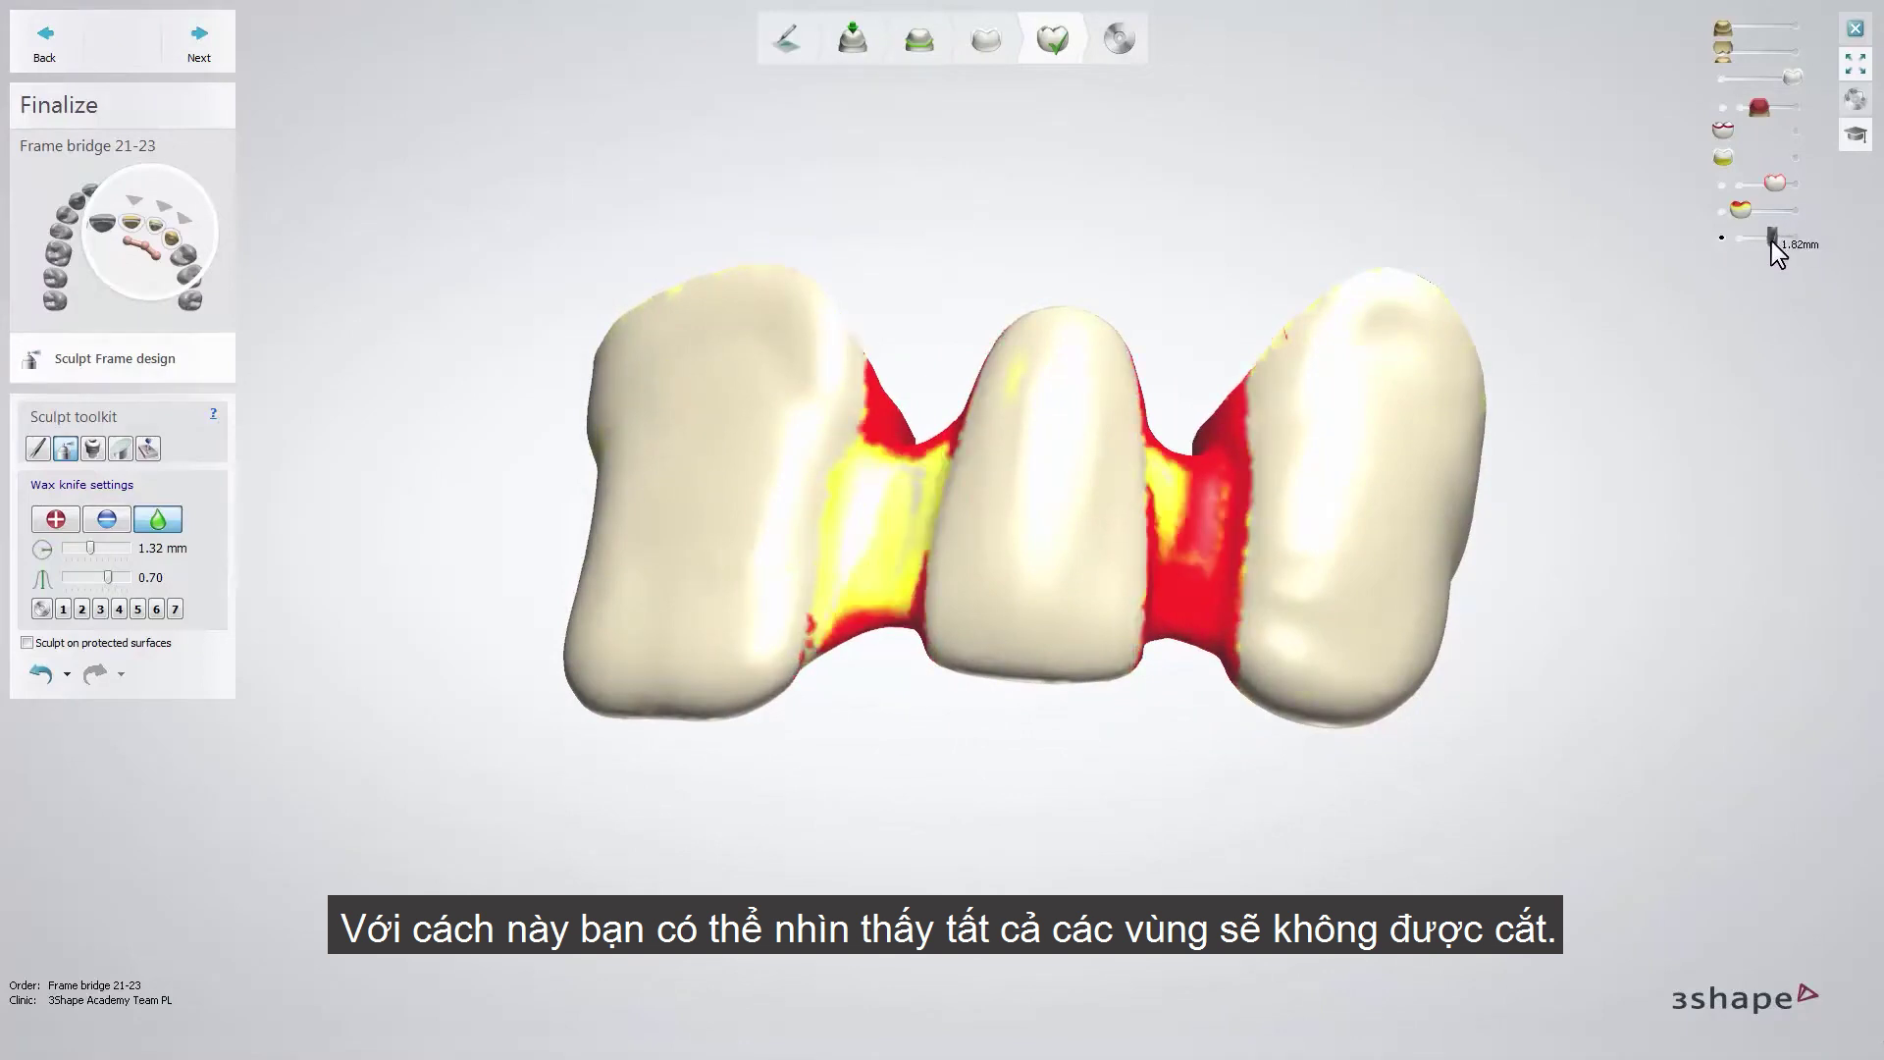